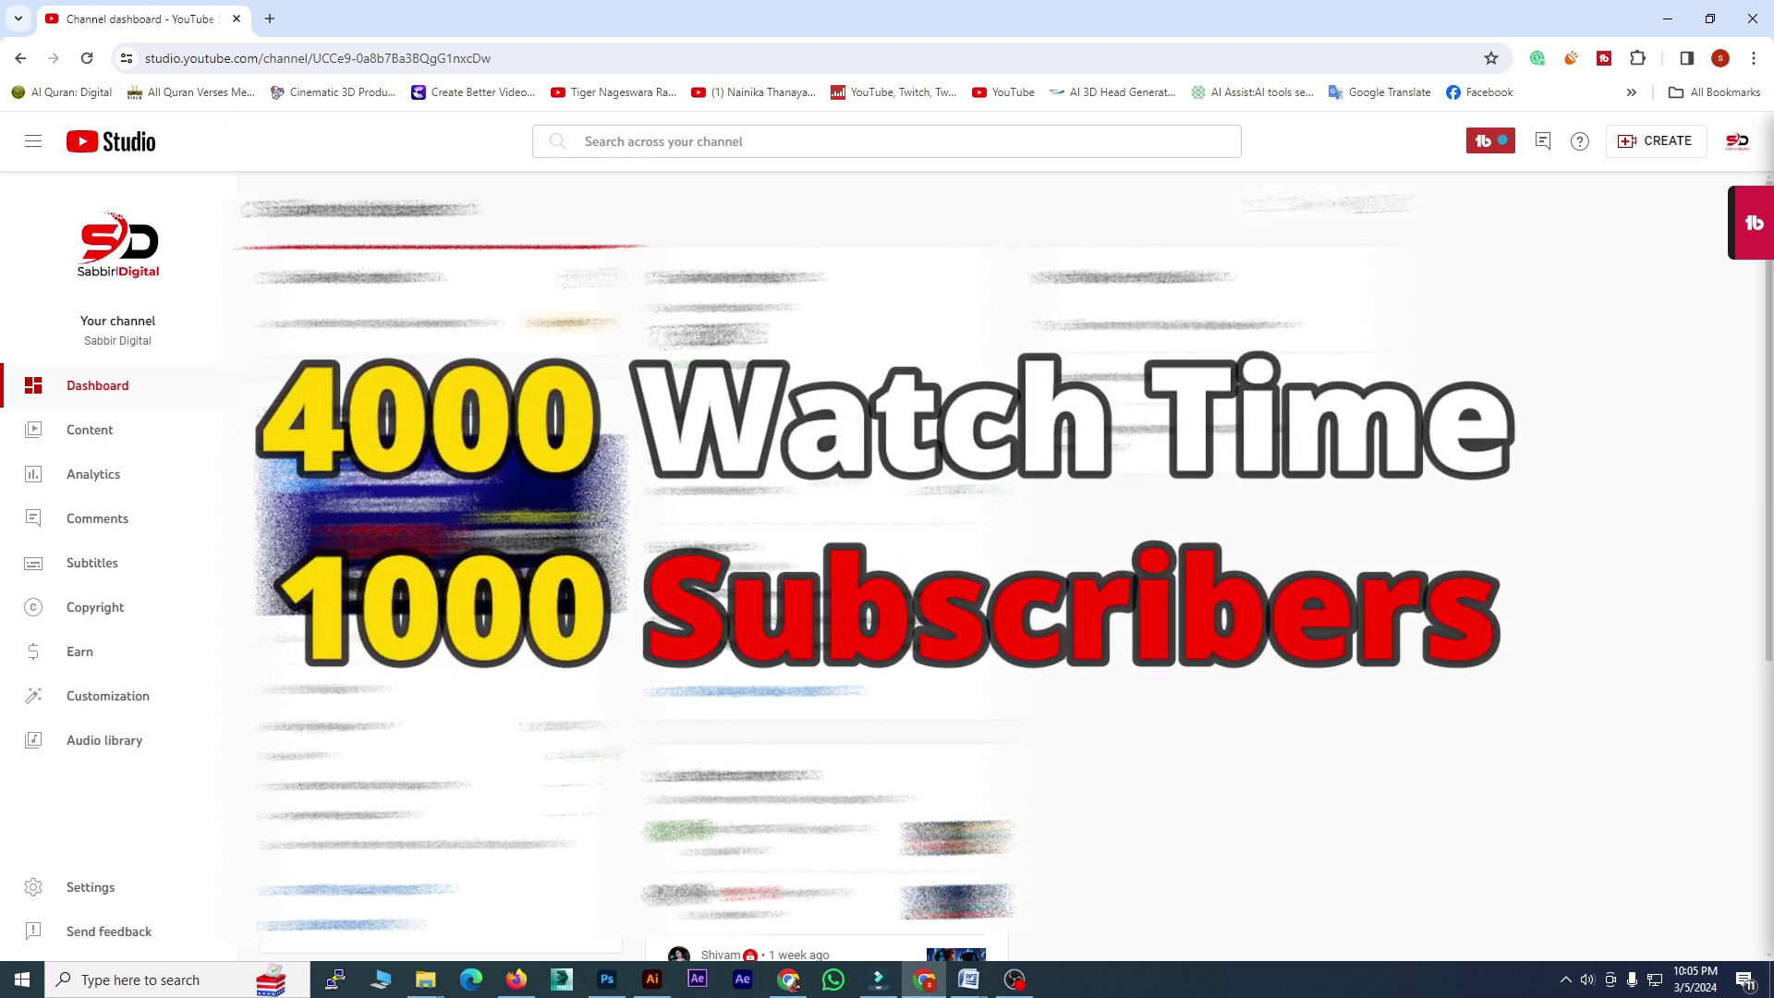
- Open the channel's Earn page, check the joining requirements and start the application to the YouTube Partner Program
scroll(628, 554, down, 6)
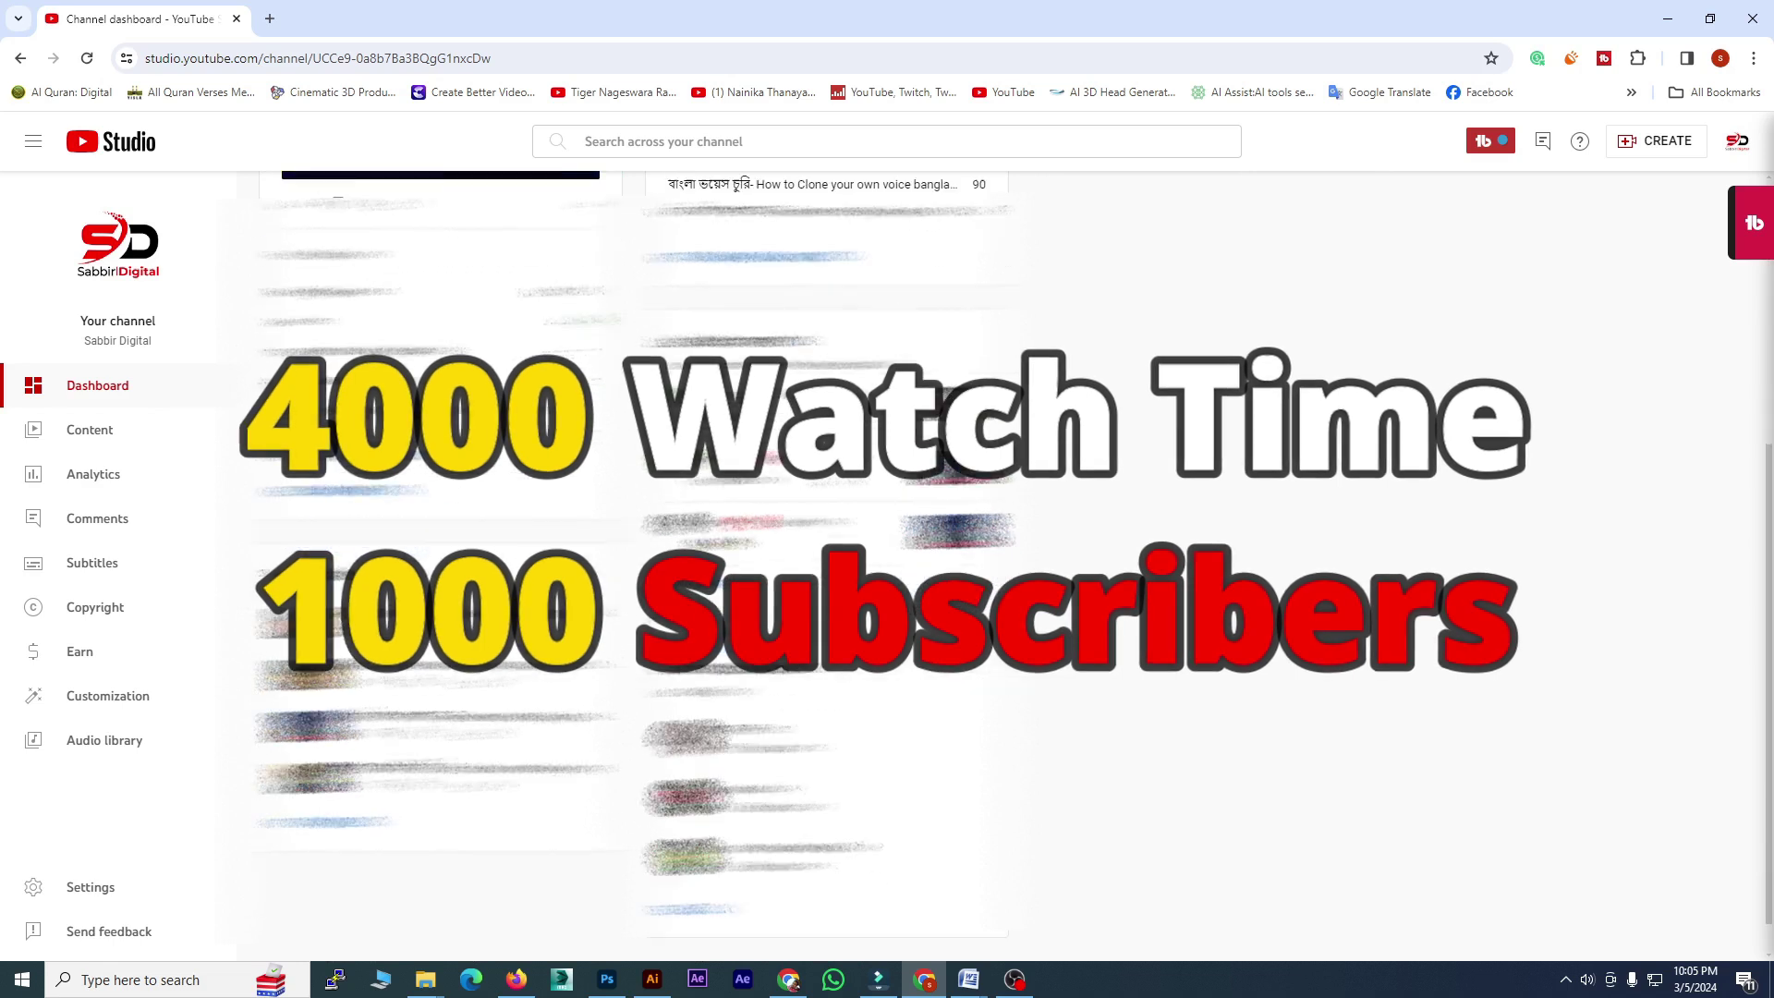
scroll(628, 555, up, 10)
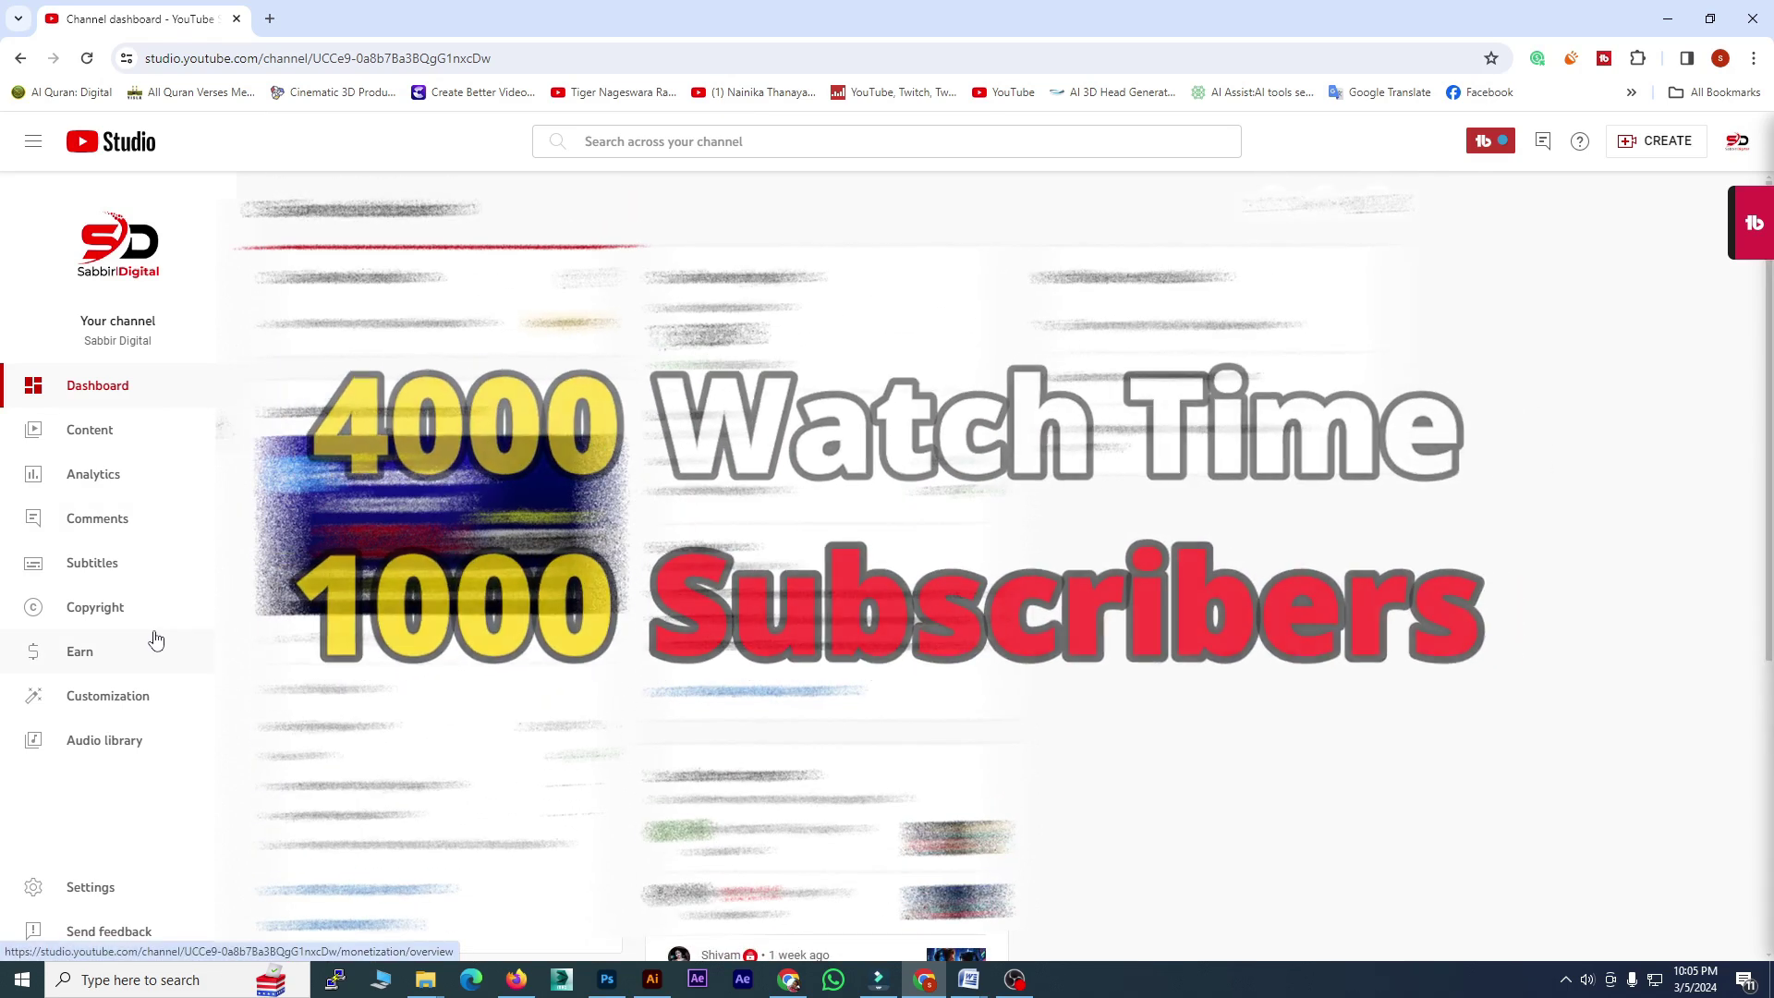
click(83, 657)
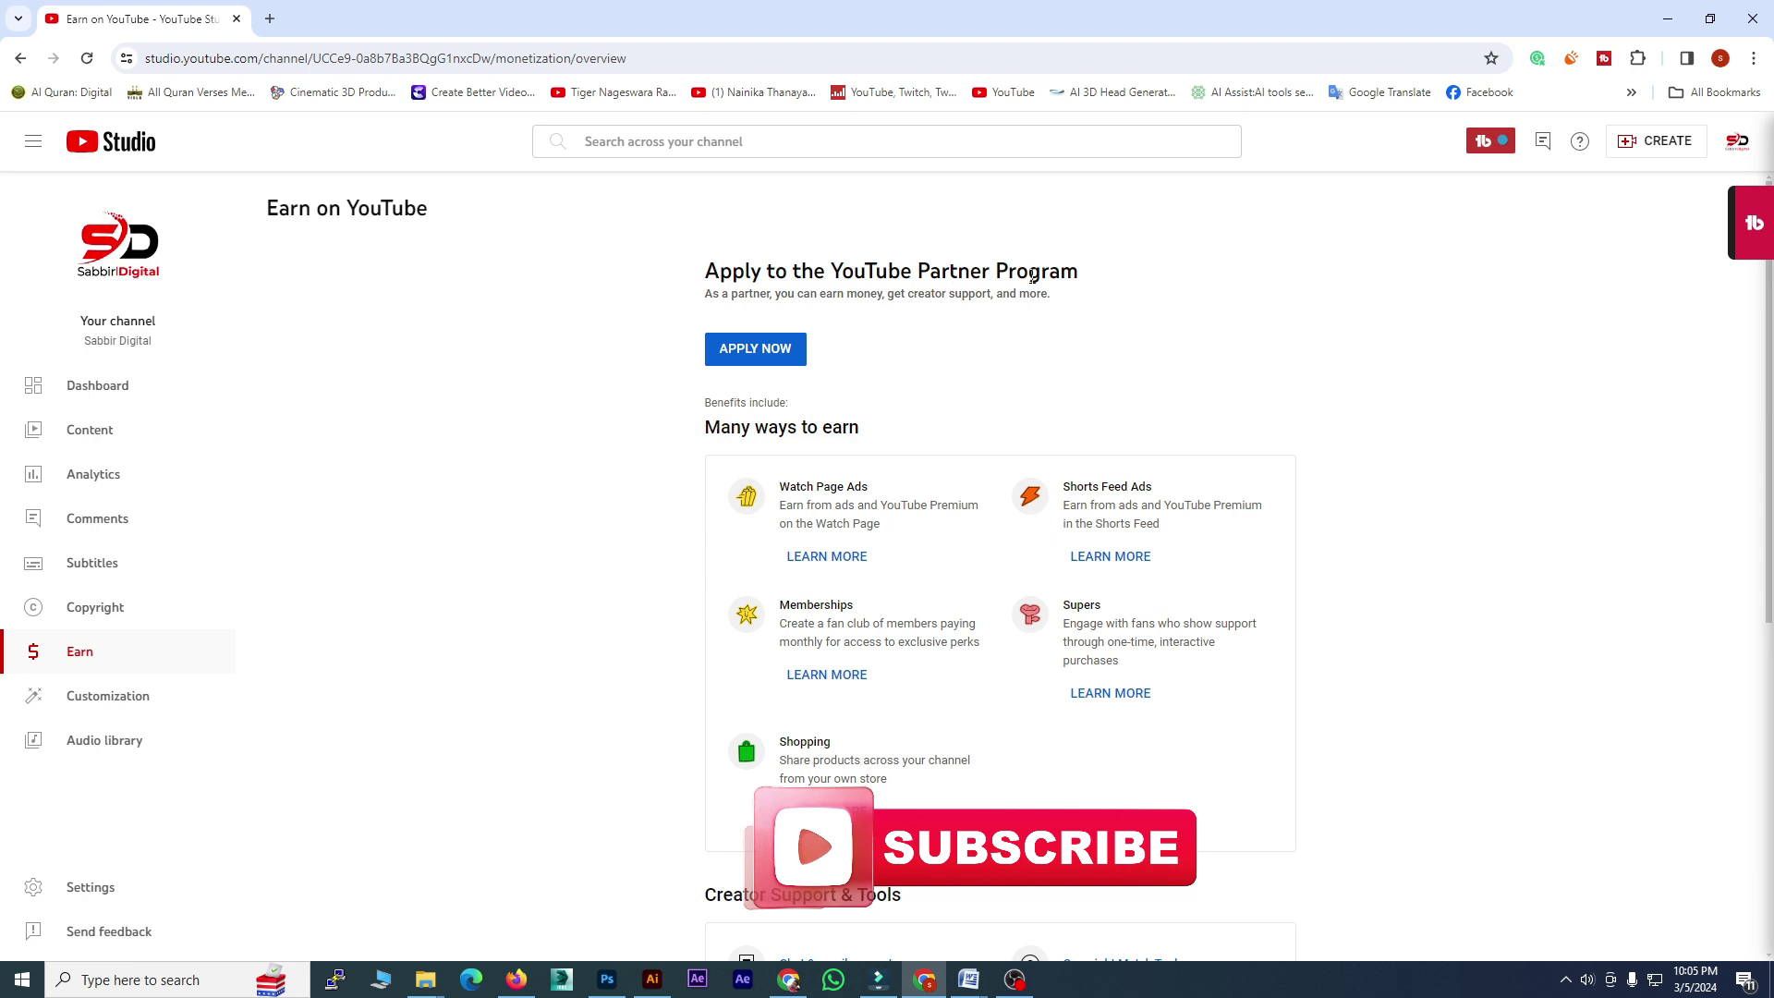
scroll(1013, 400, down, 6)
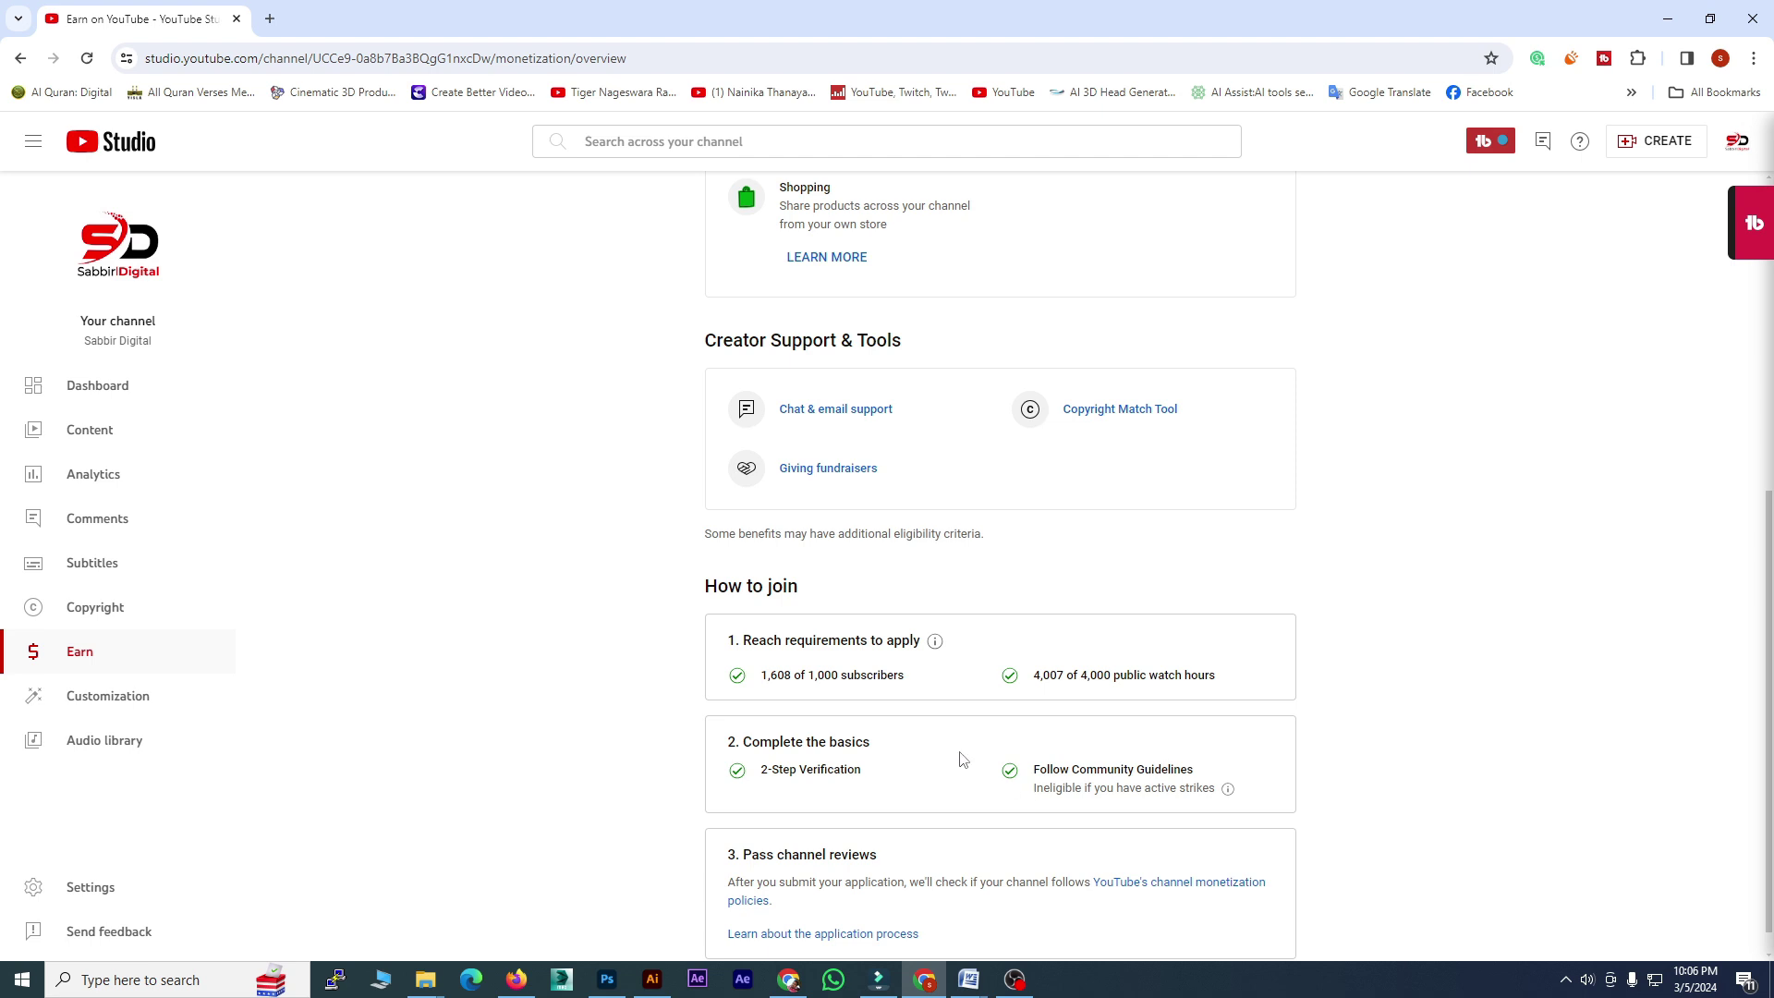
scroll(960, 759, up, 6)
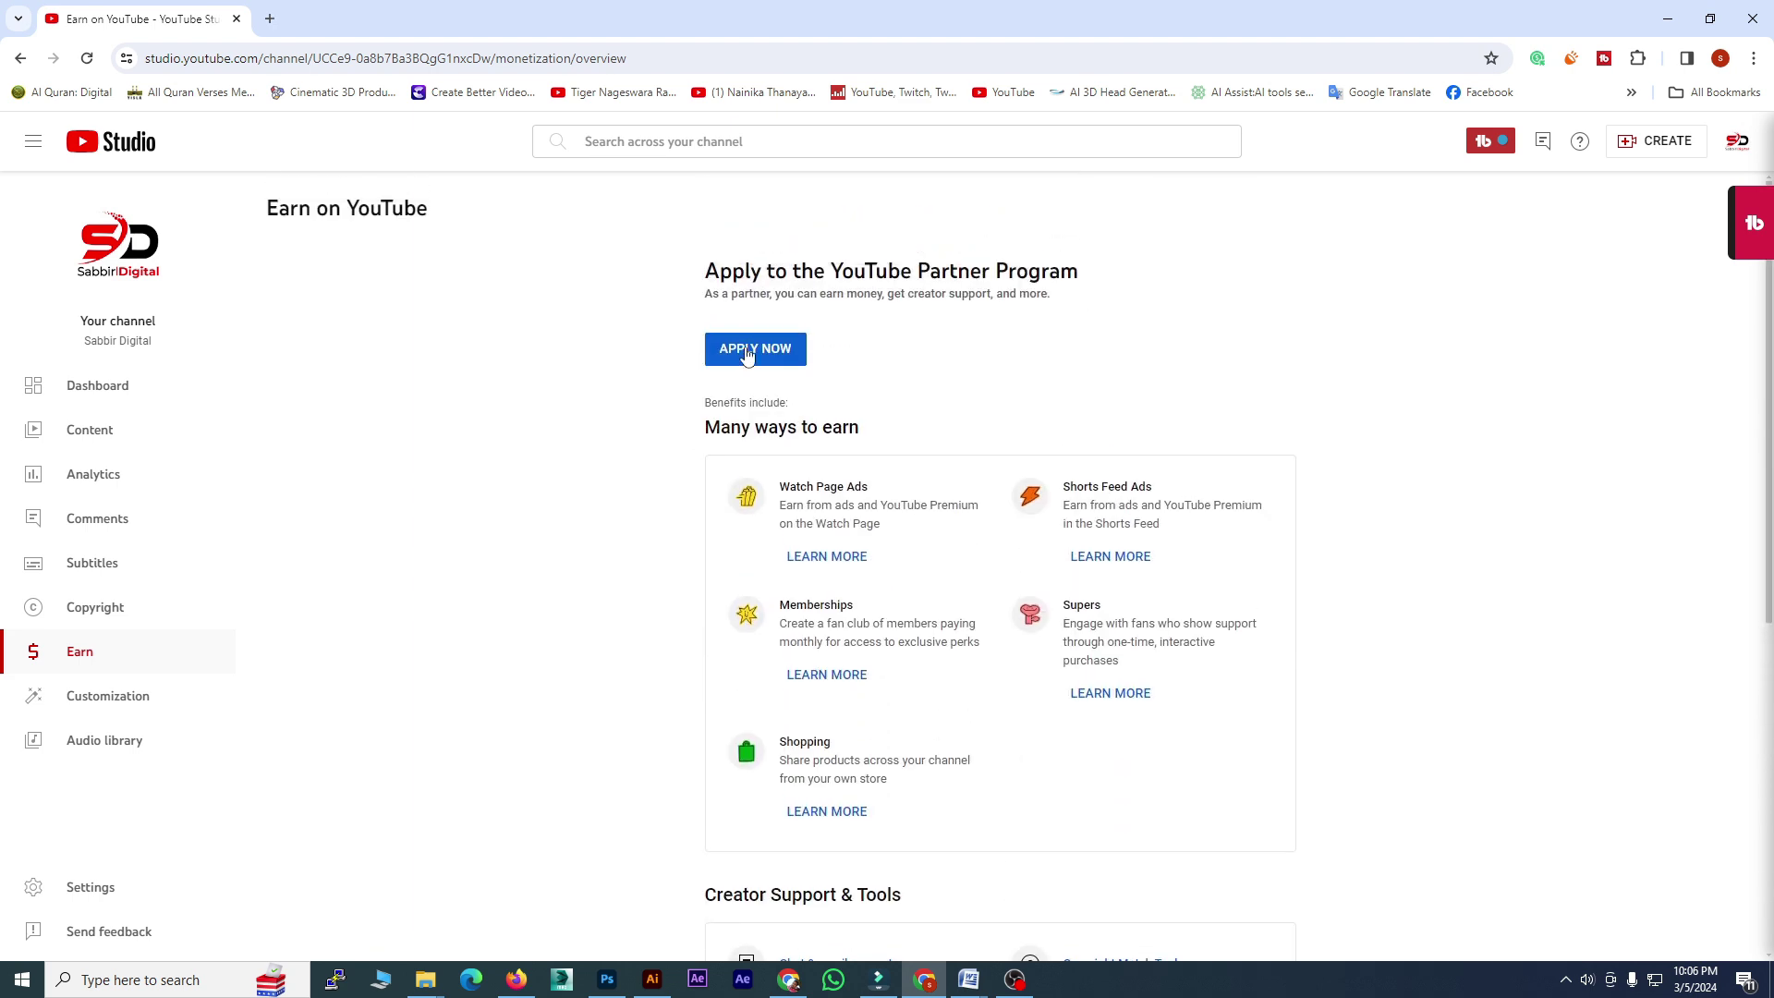
click(768, 352)
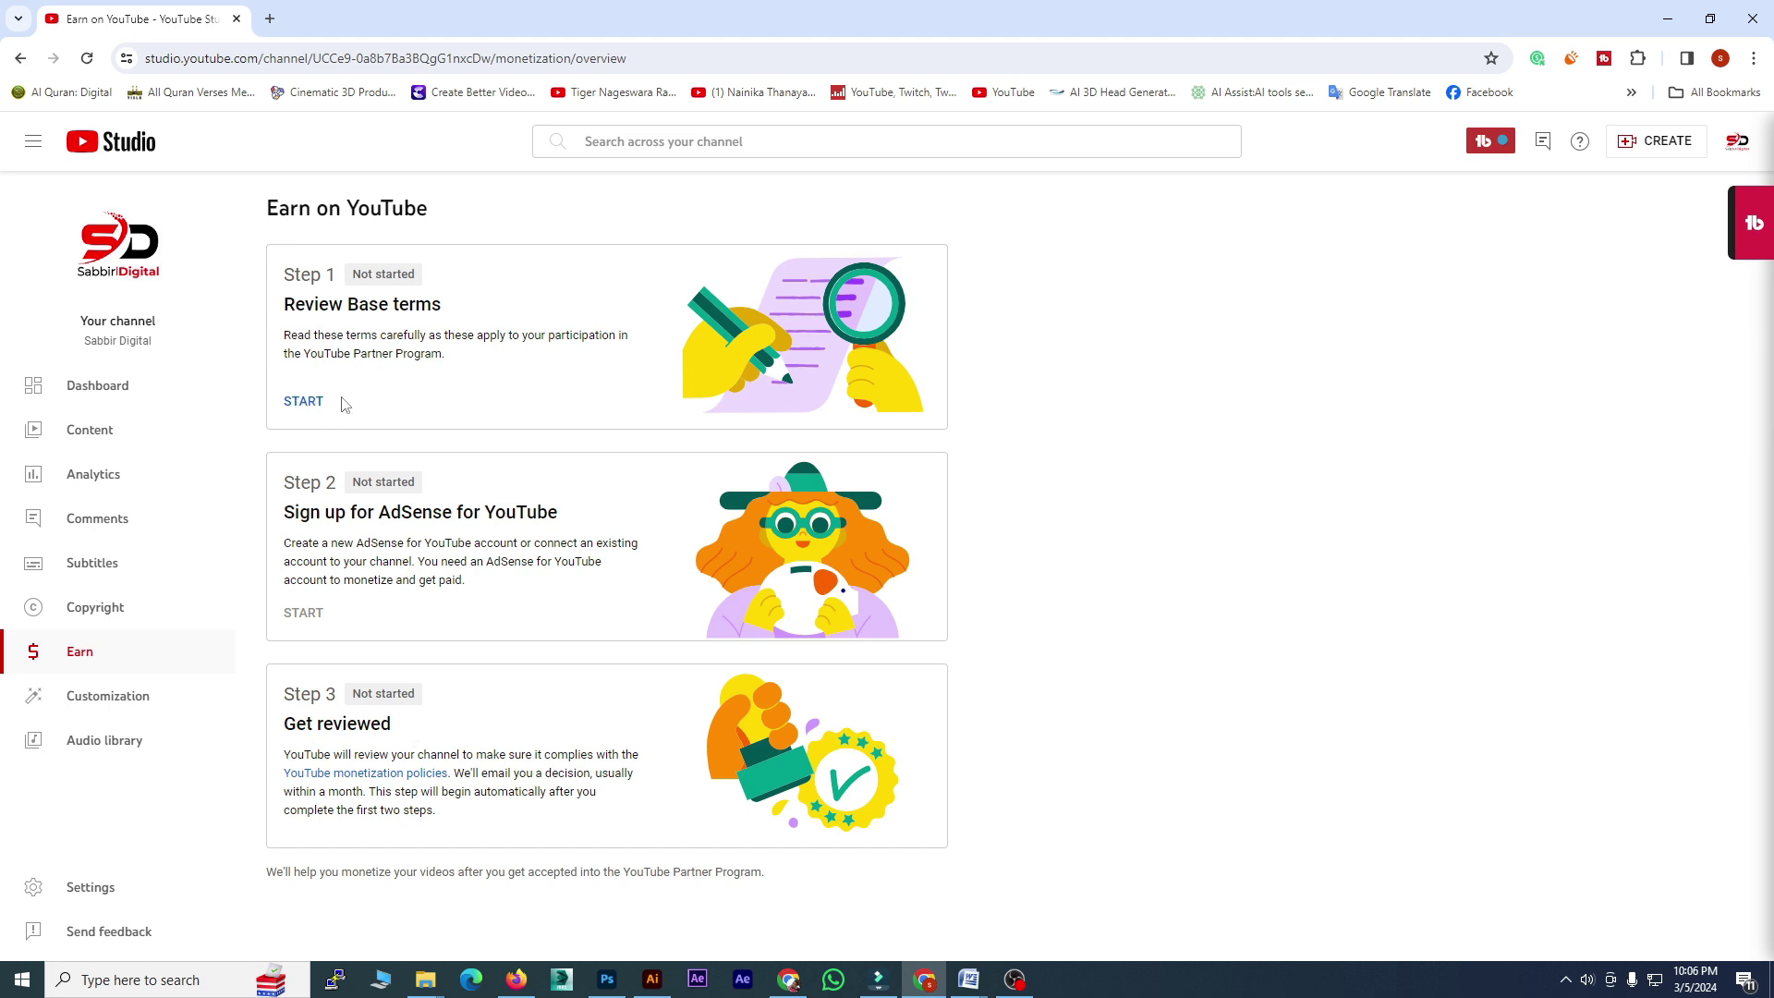
- Start Step 1 of the application, read through the Base terms and accept them
click(305, 402)
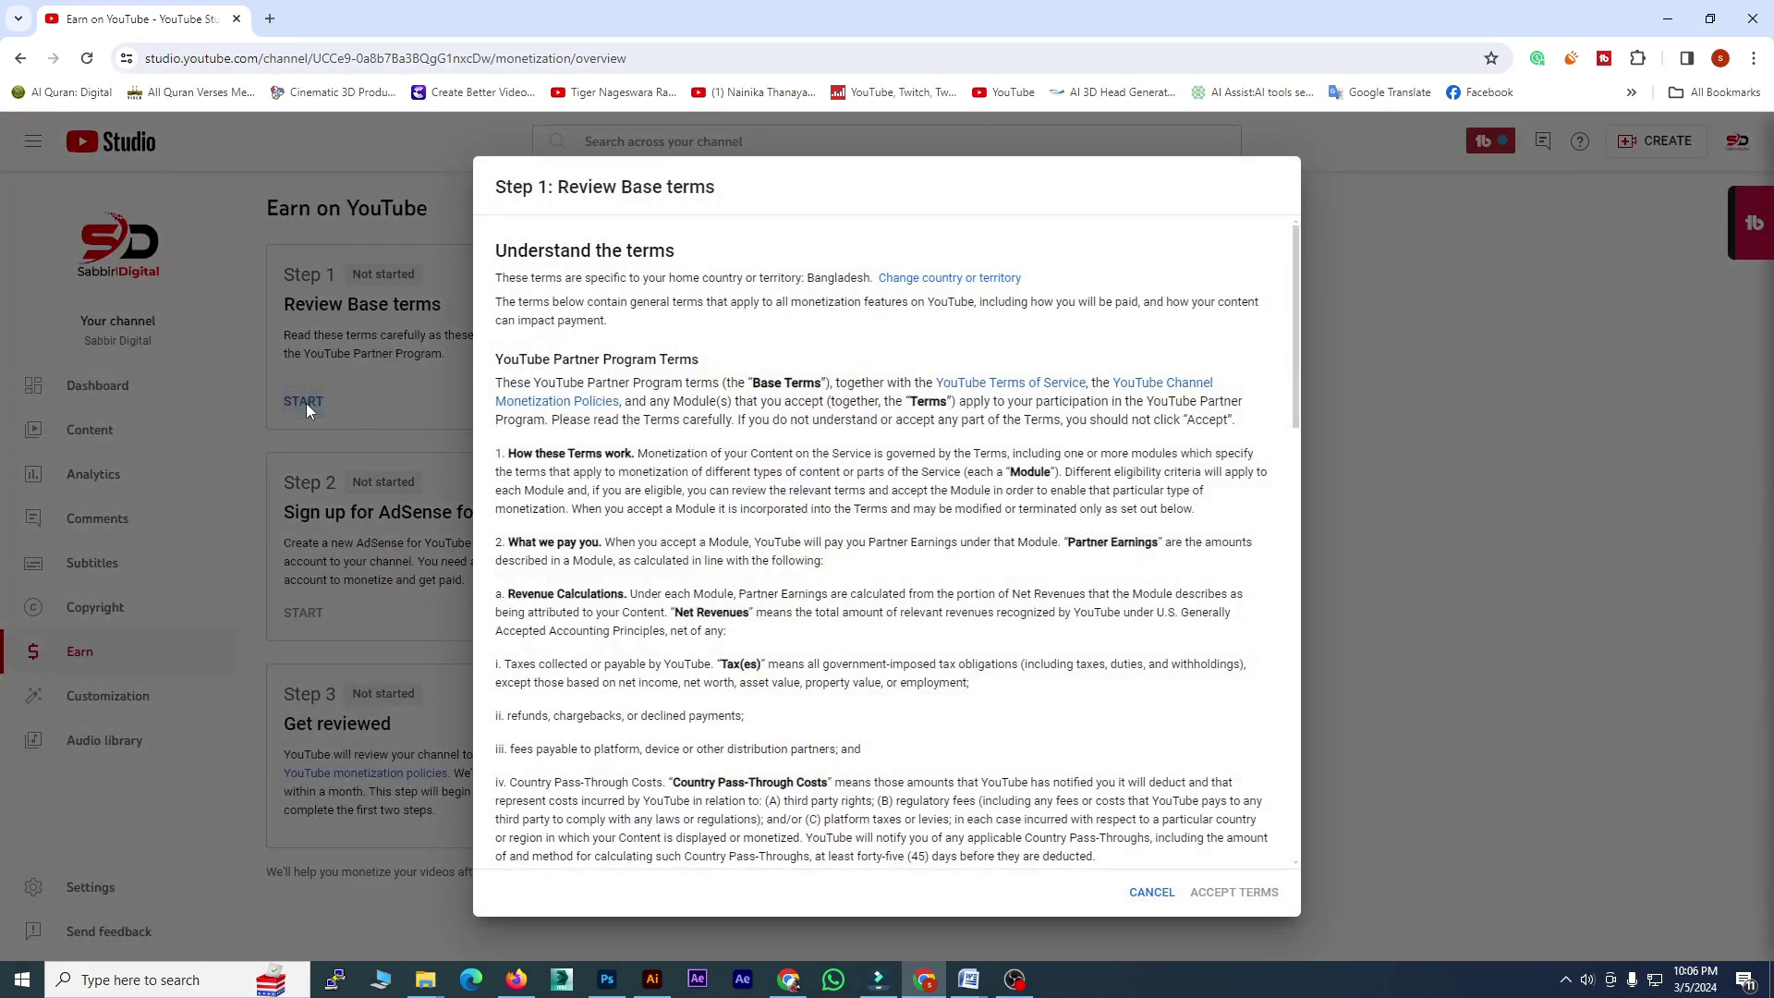
drag(1299, 286, 1298, 739)
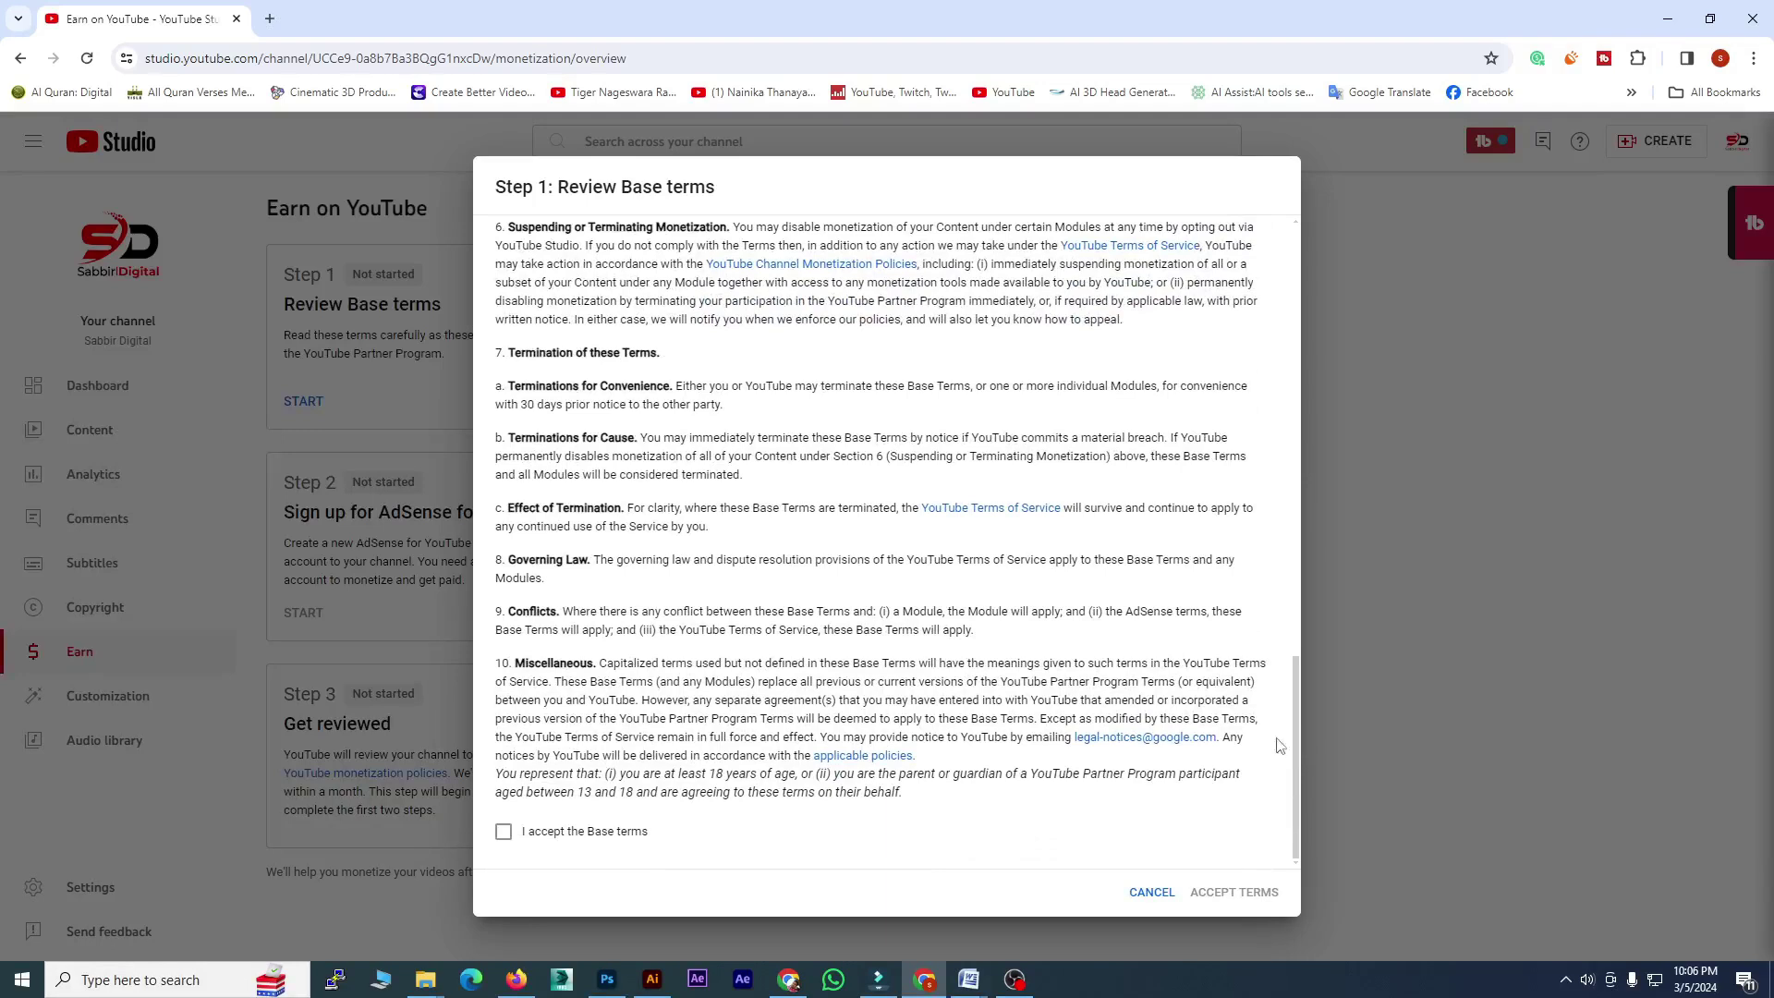
click(503, 835)
click(1232, 892)
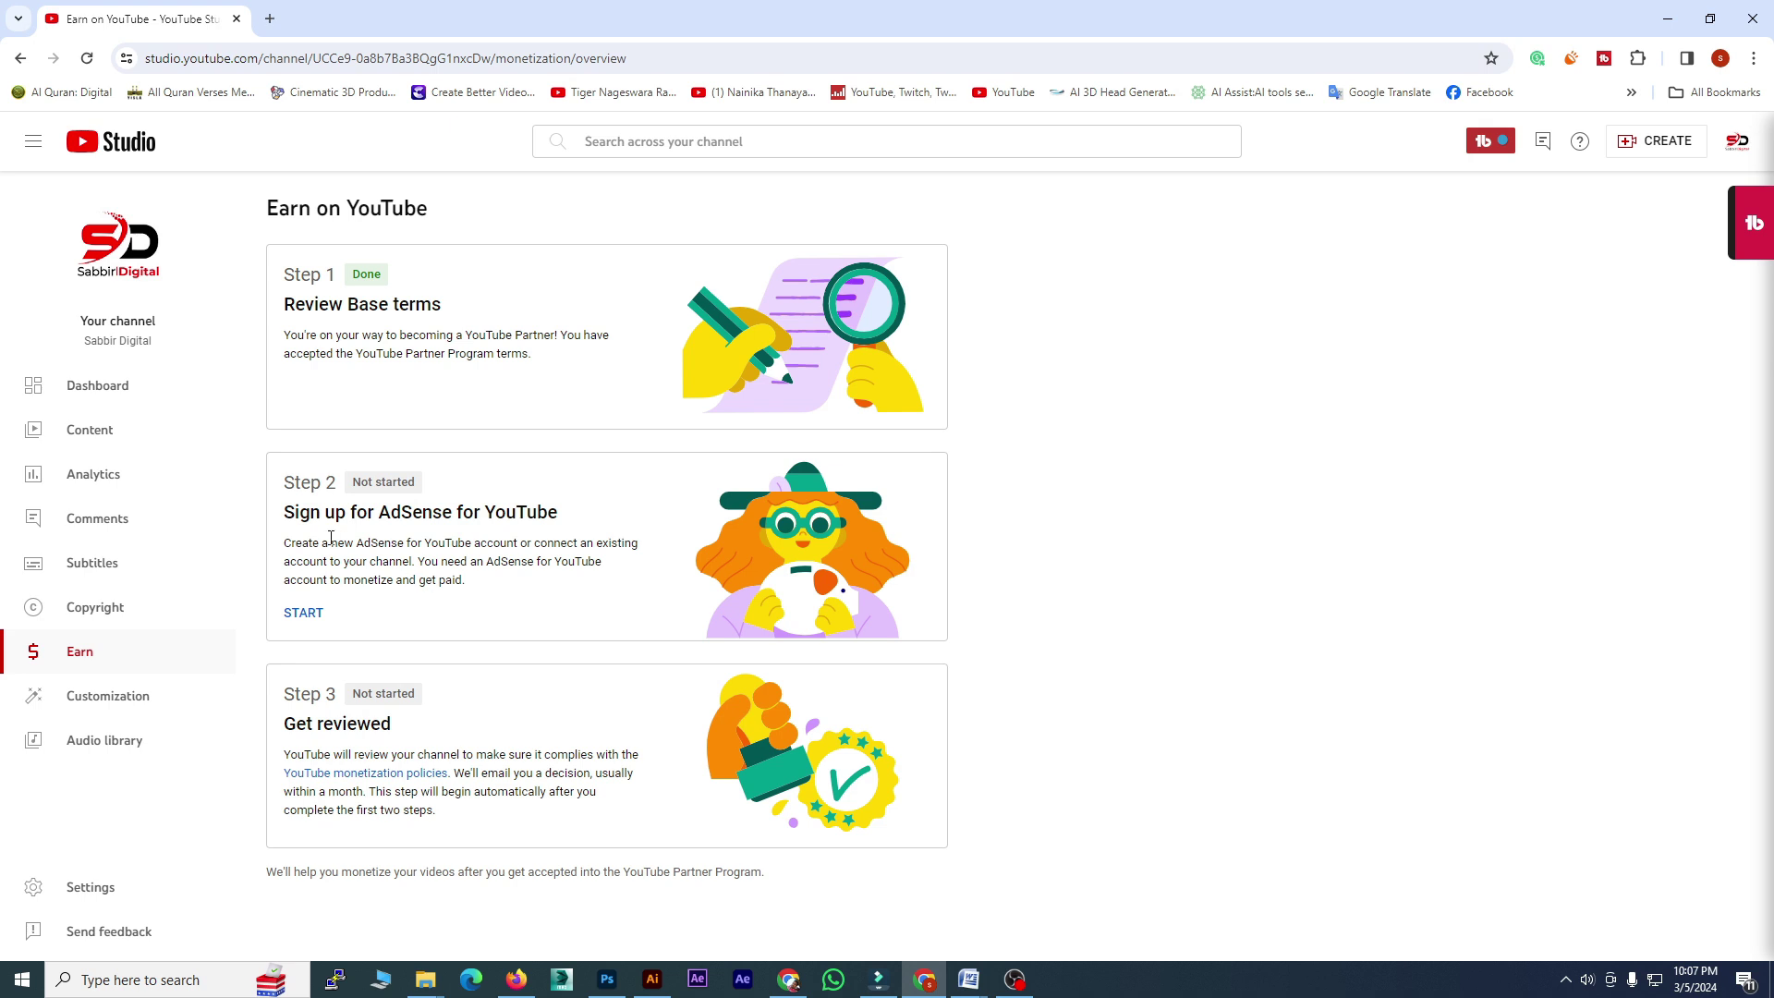
- Start the AdSense for YouTube sign-up with "No, I don't have an existing account" and choose the Google account for it
click(313, 615)
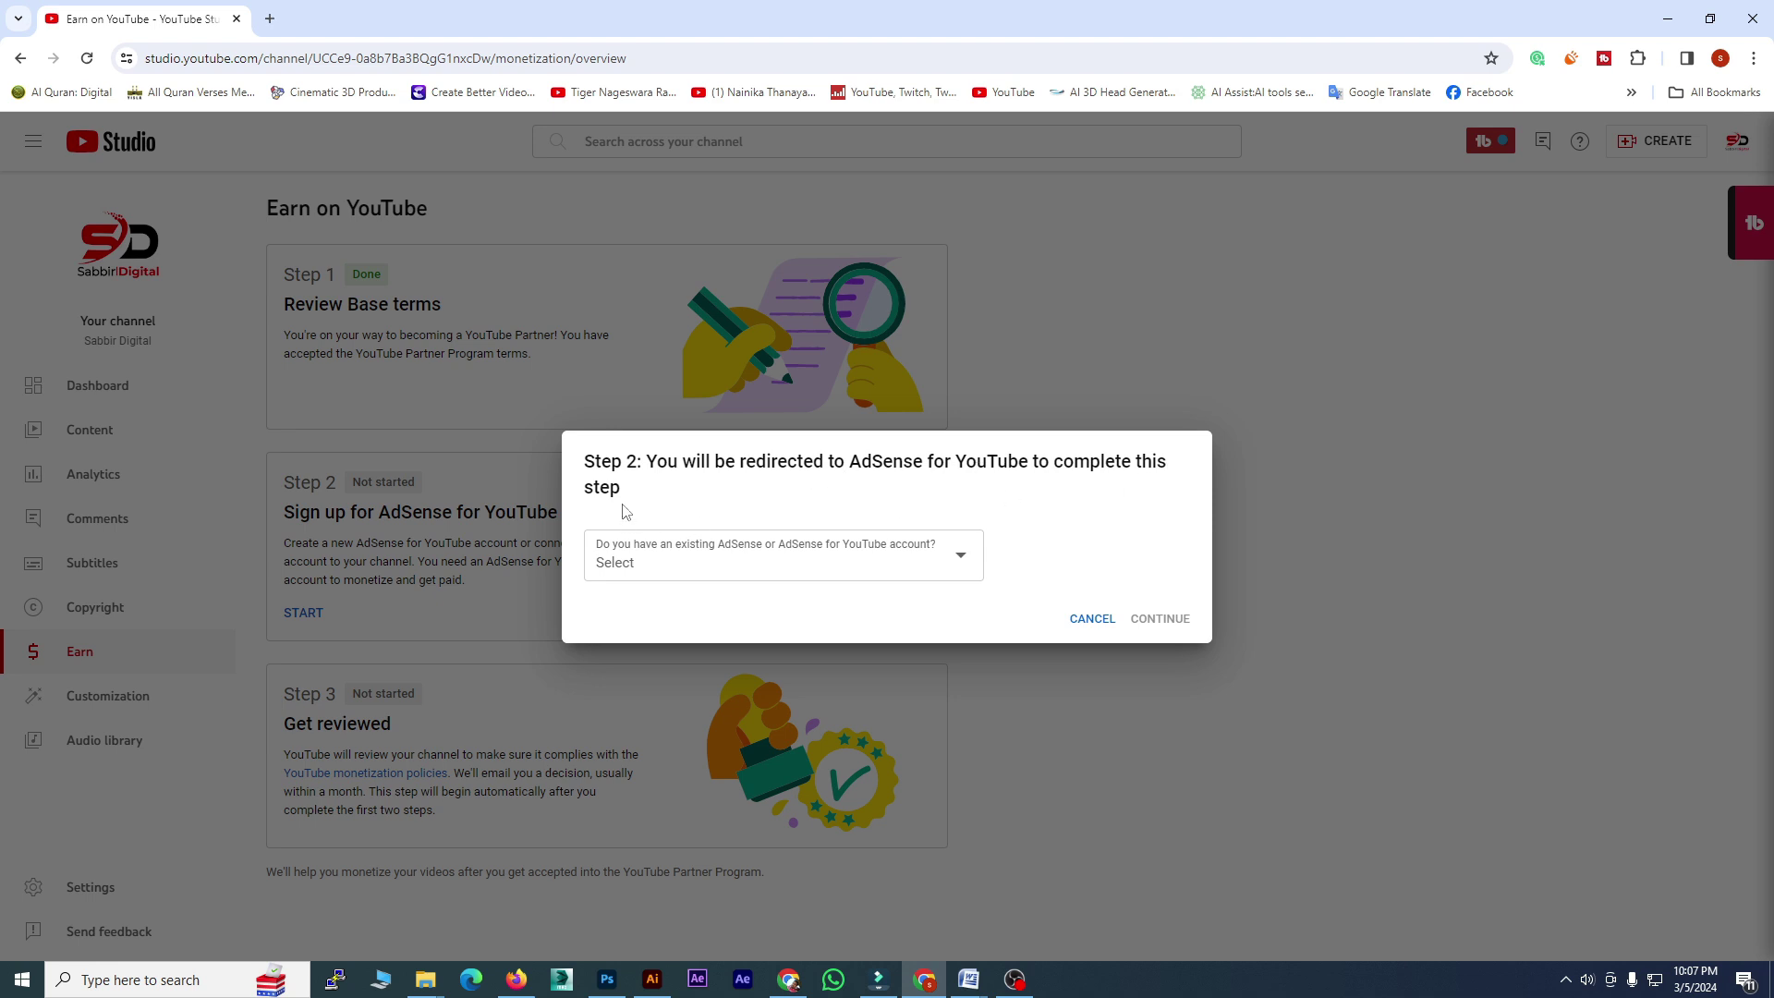
click(865, 558)
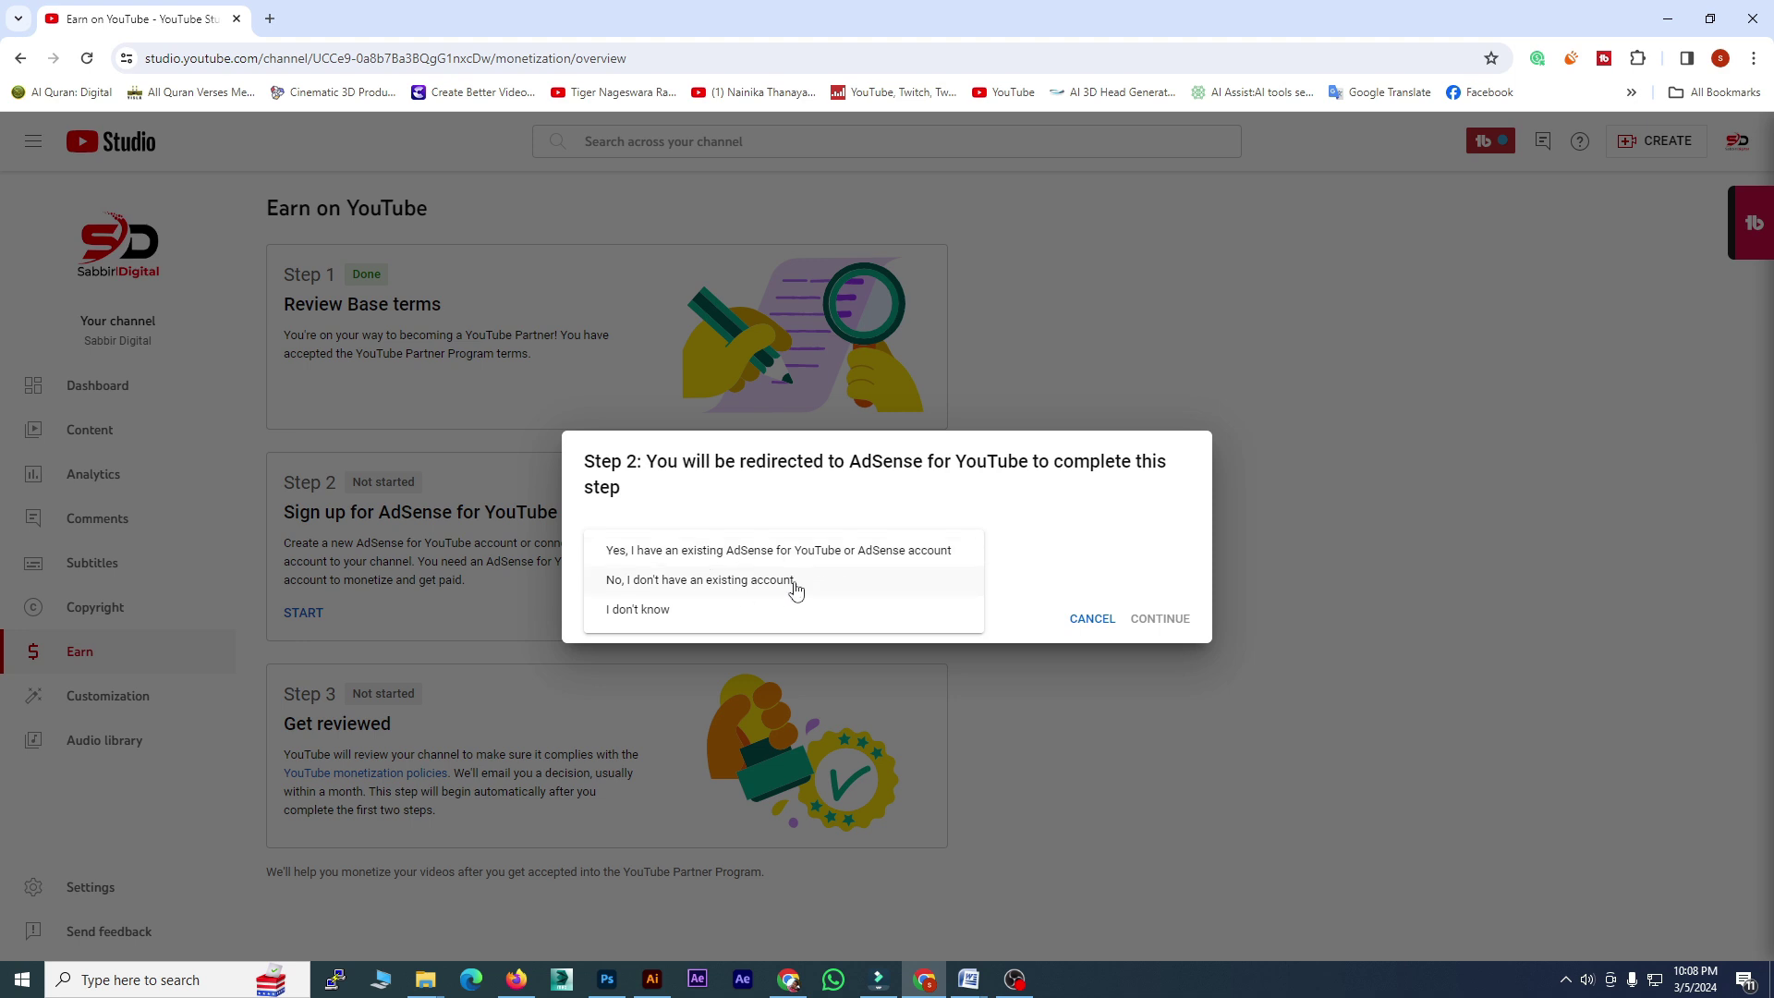
click(725, 582)
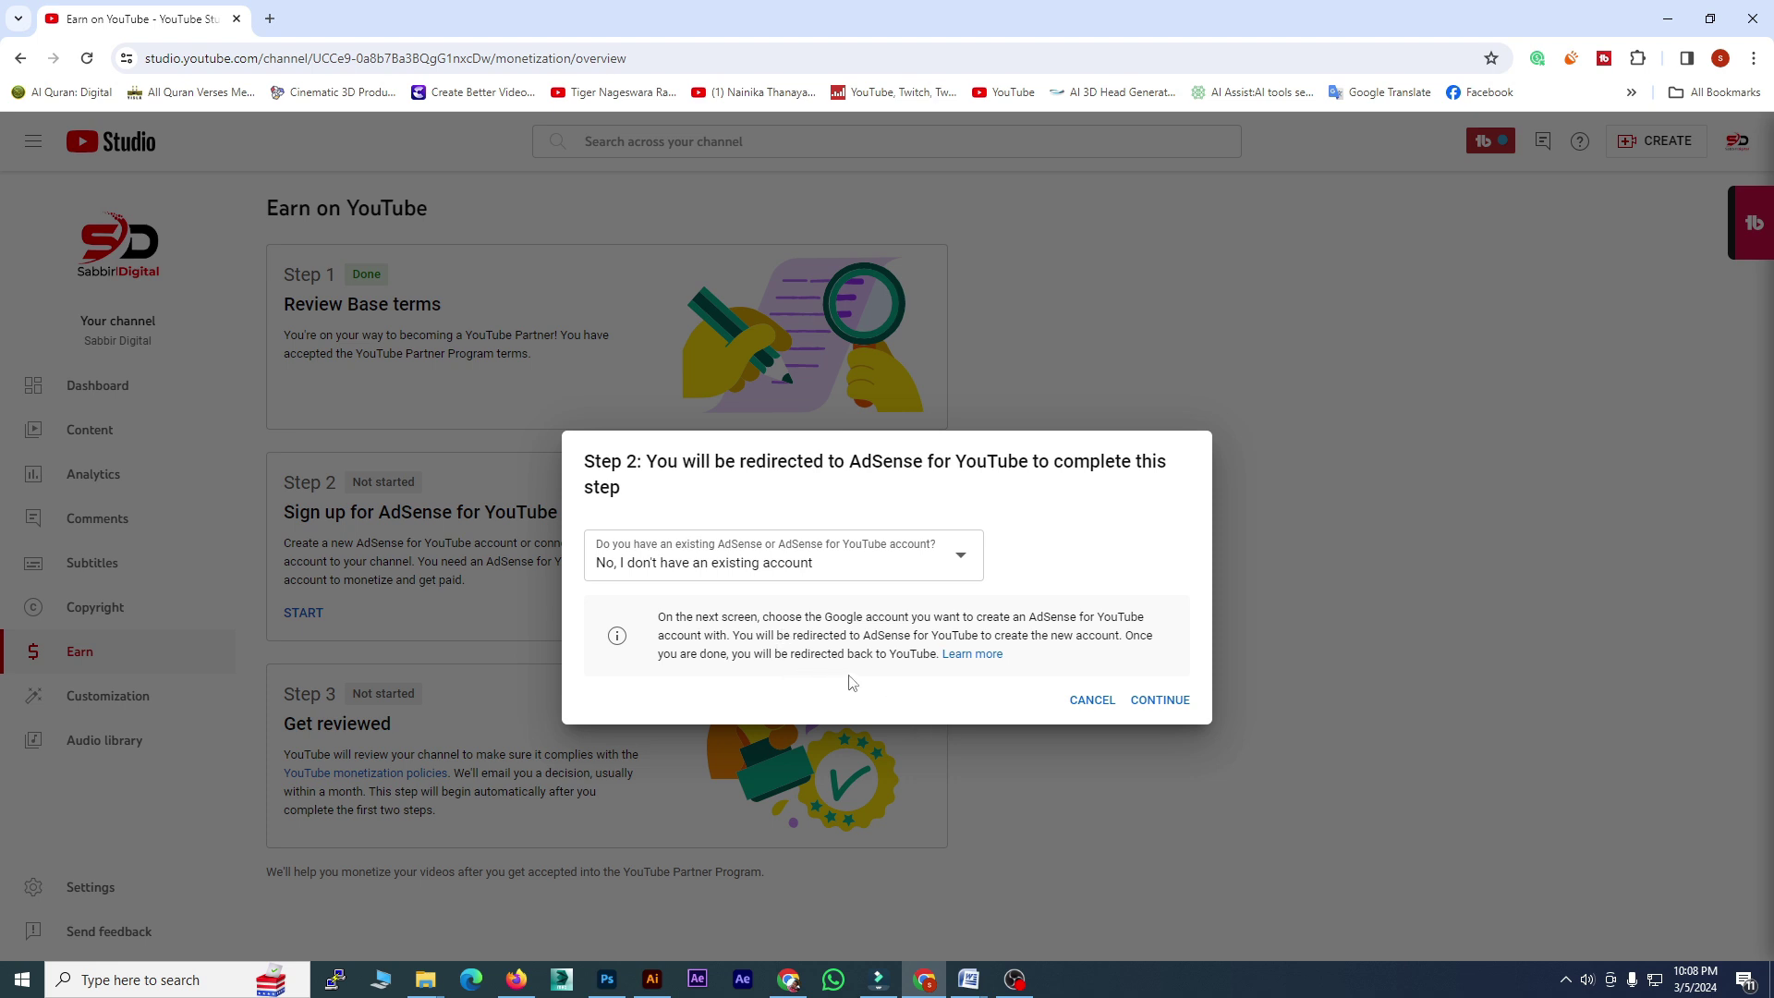
drag(657, 616, 1033, 661)
click(1162, 702)
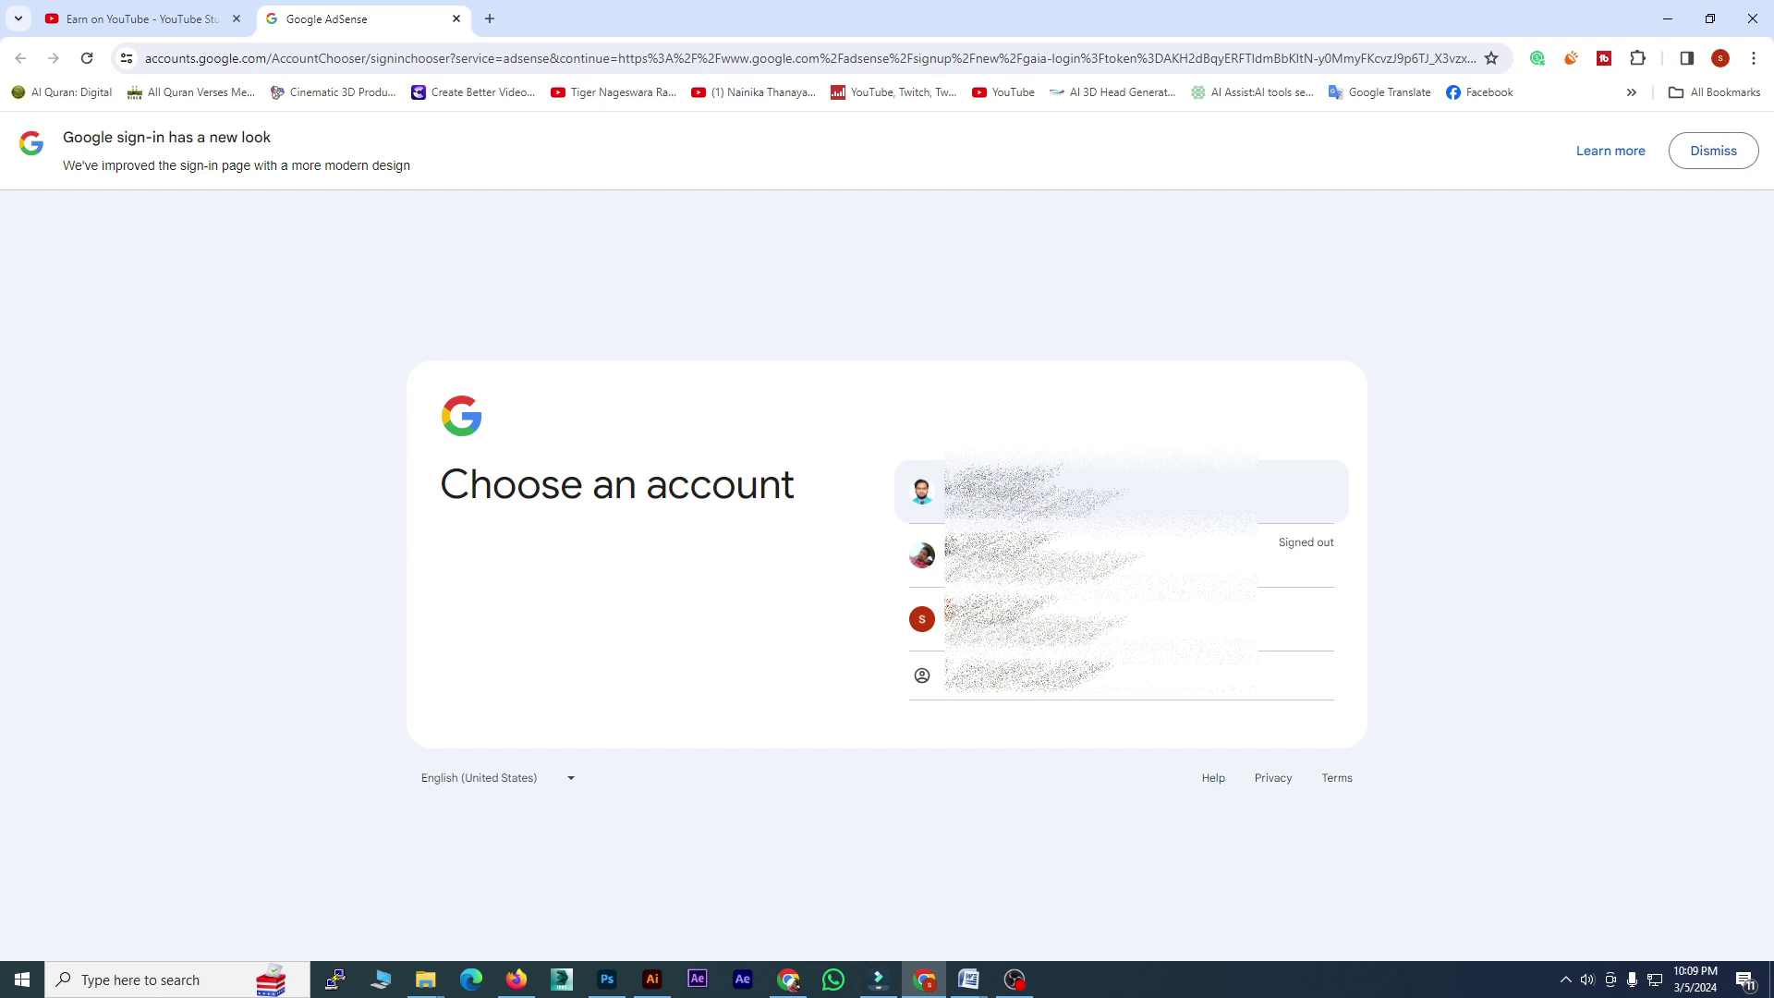
click(1016, 491)
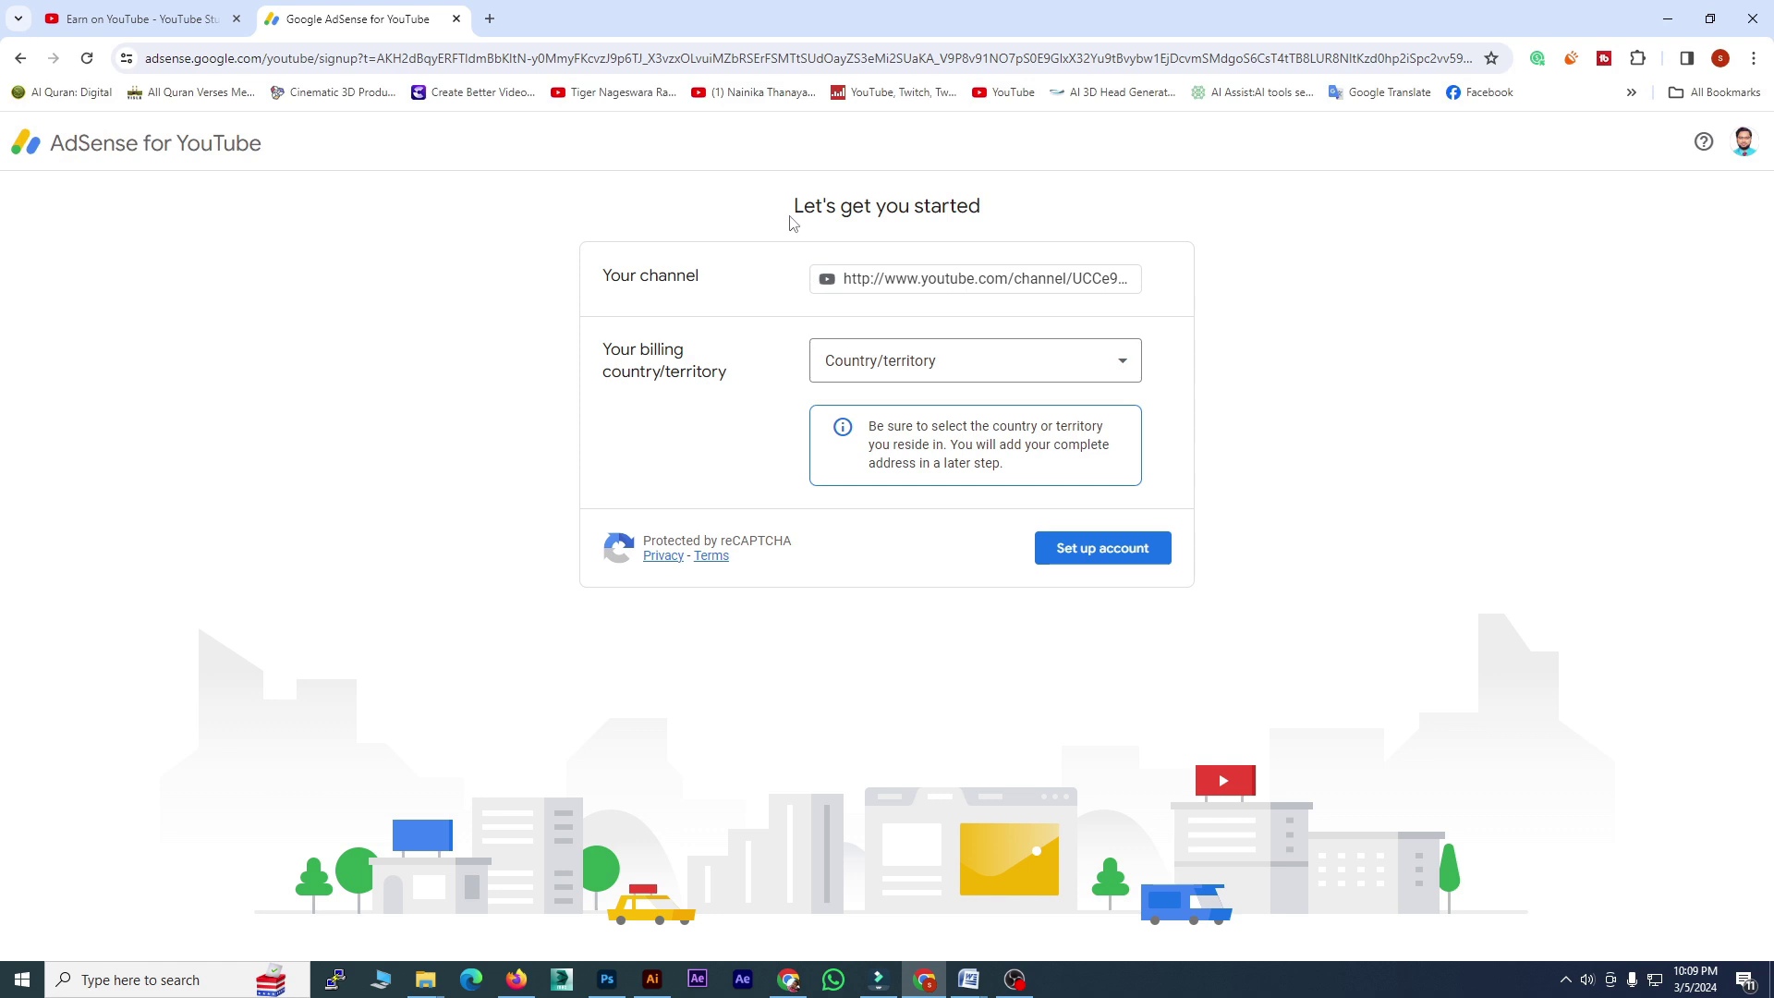
- Set the billing country/territory of the AdSense for YouTube account to Bangladesh
drag(1007, 251, 726, 291)
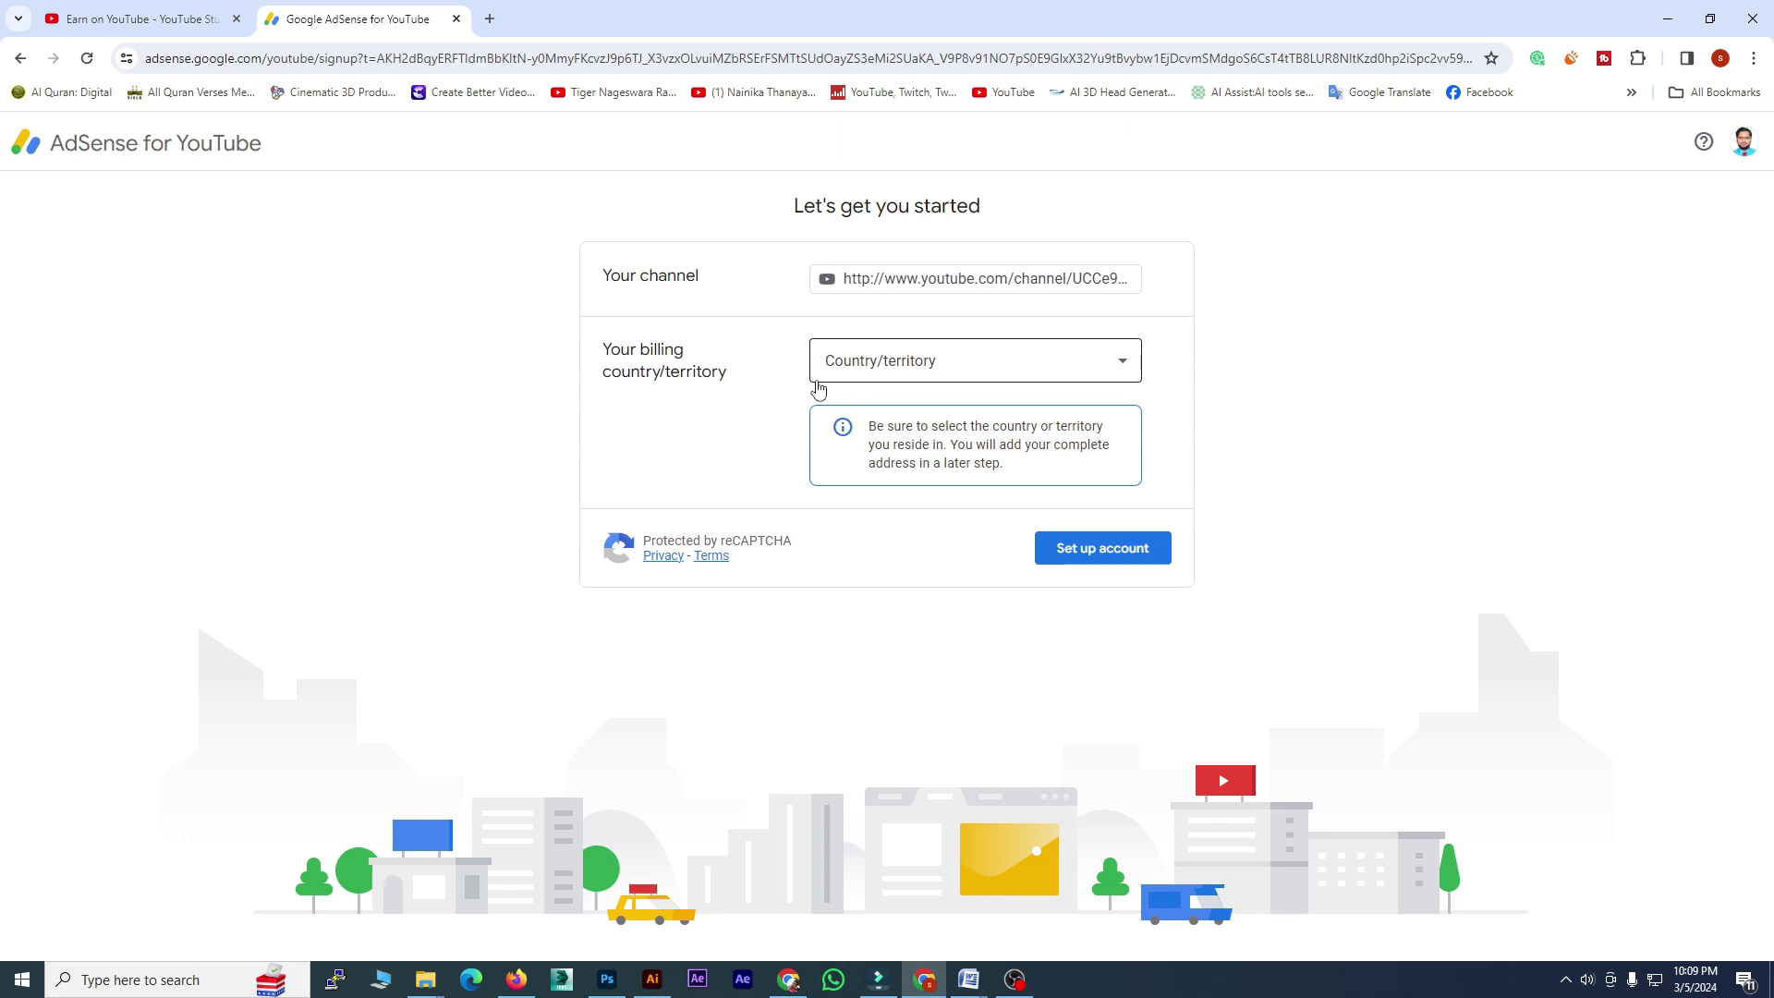
click(938, 358)
scroll(914, 525, down, 1)
scroll(914, 525, down, 3)
scroll(883, 619, down, 2)
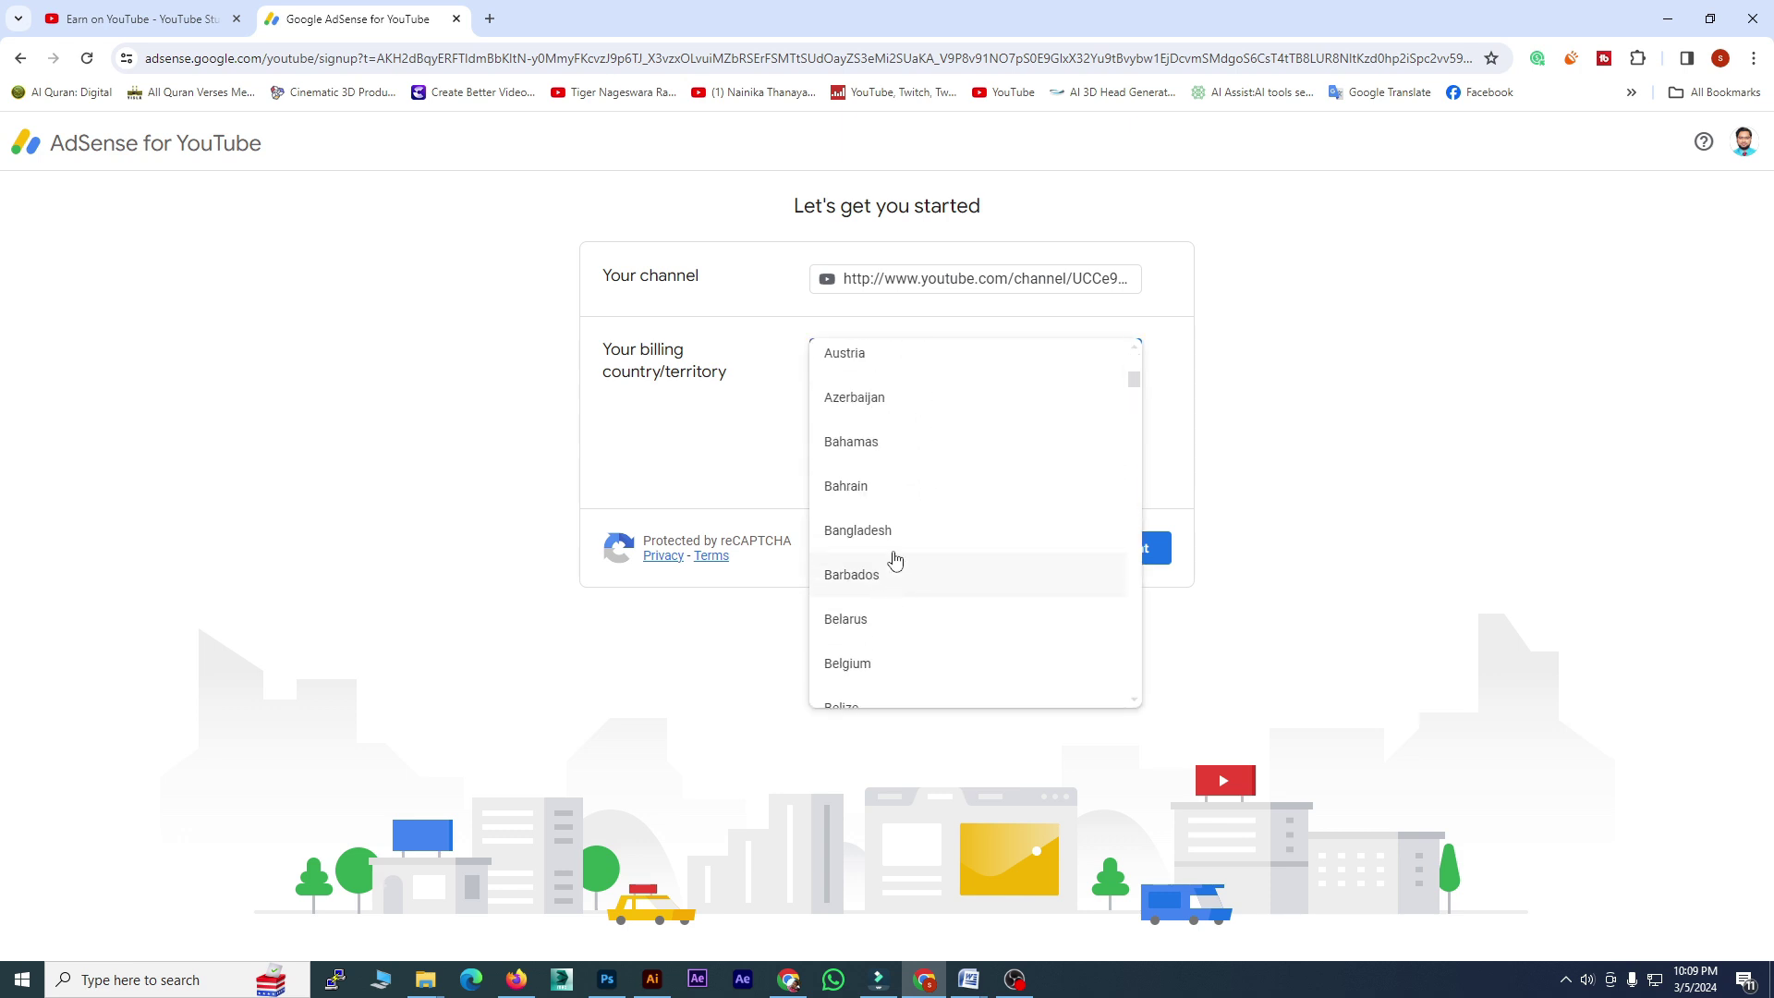
click(892, 534)
- Read and accept the AdSense for YouTube terms and conditions, and set up the account
scroll(1217, 597, down, 1)
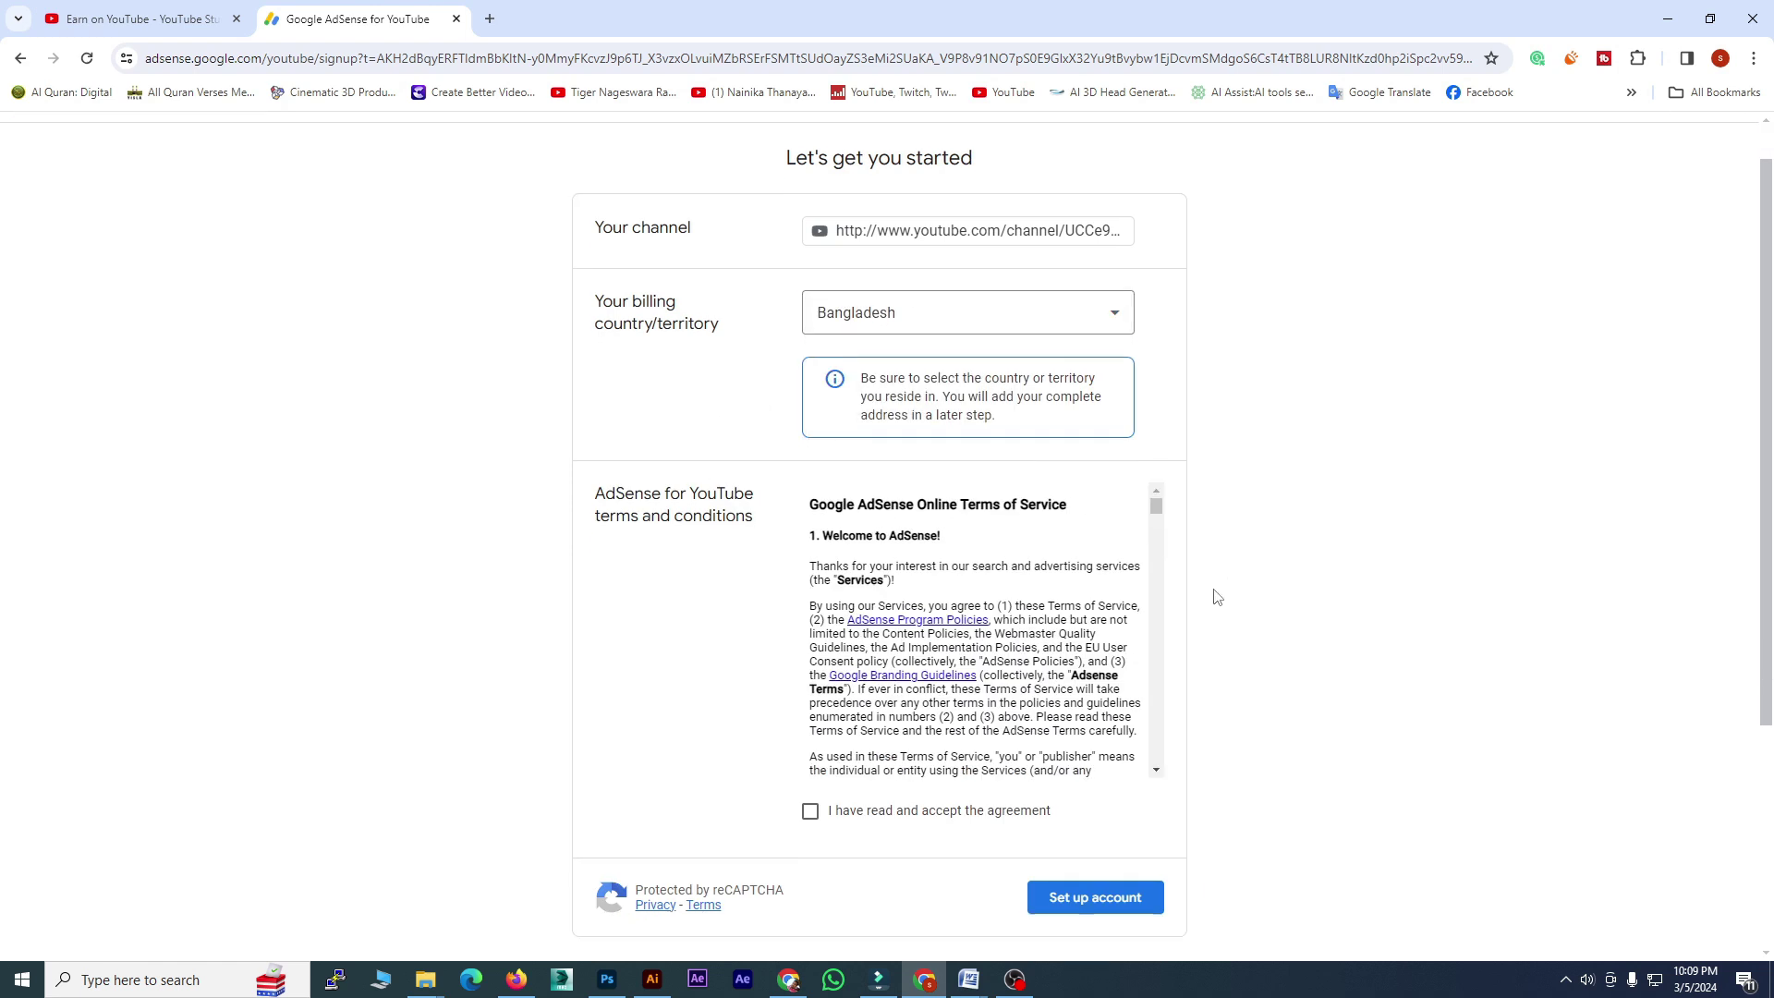
scroll(1217, 597, down, 2)
scroll(970, 517, down, 5)
click(809, 677)
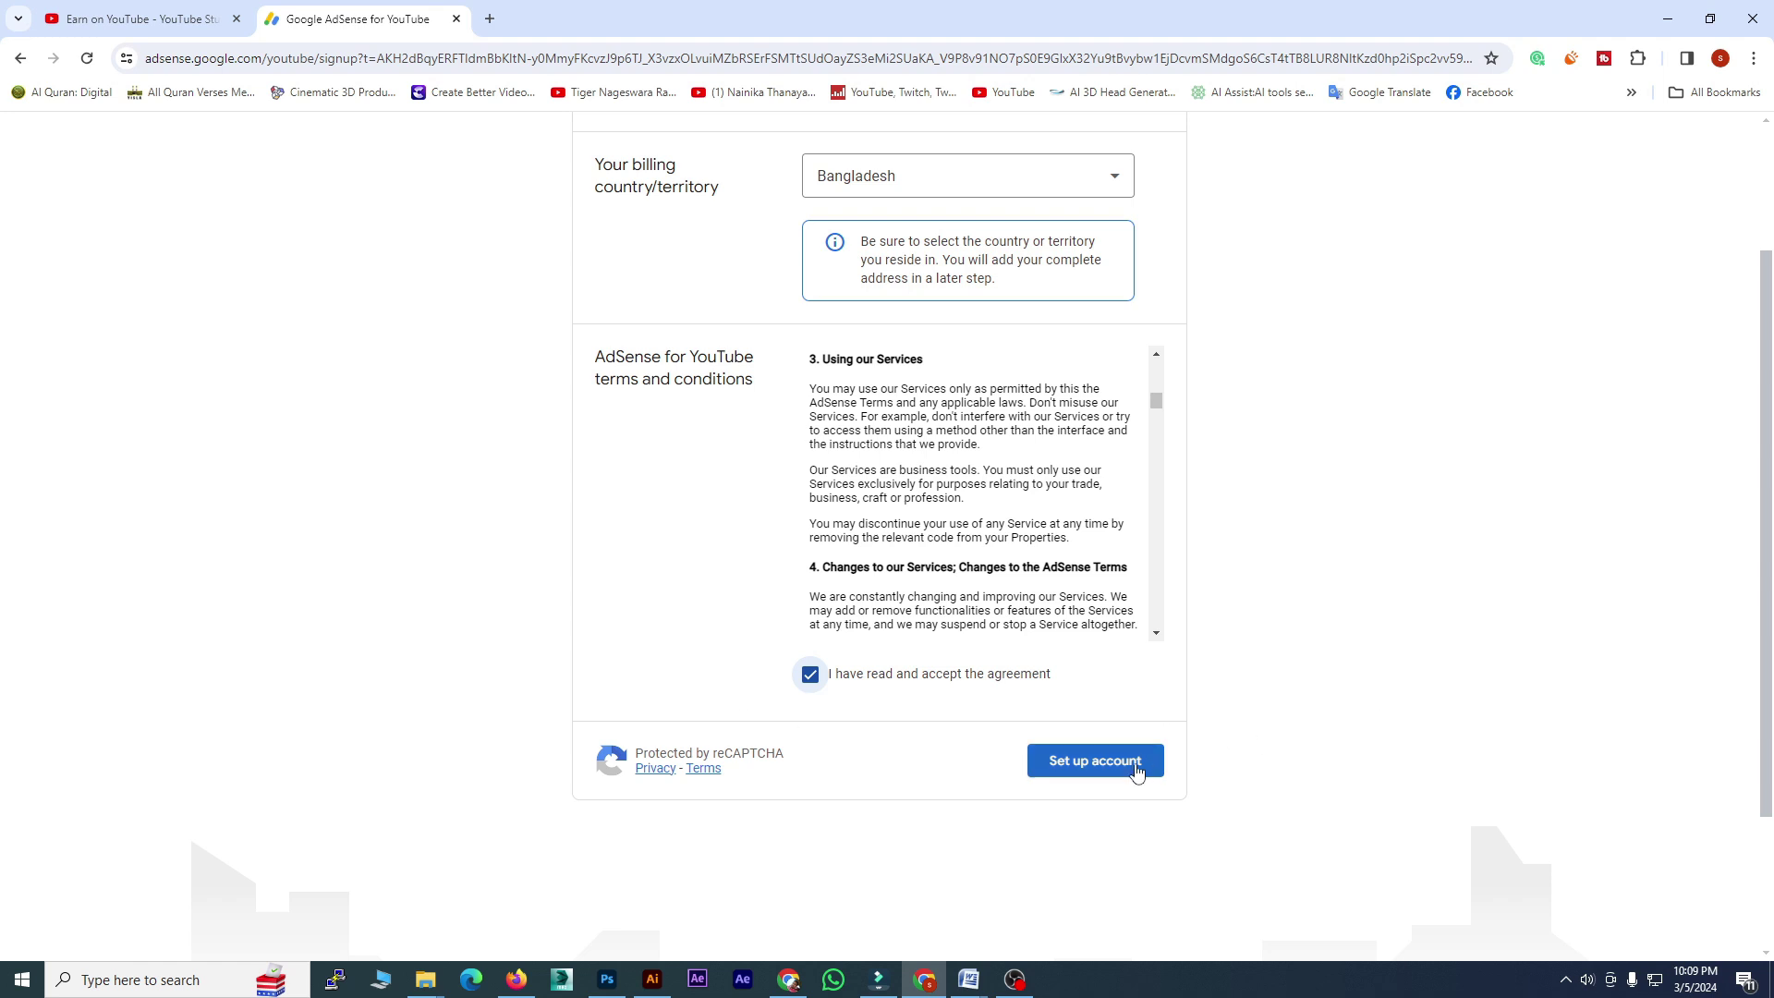
click(1095, 770)
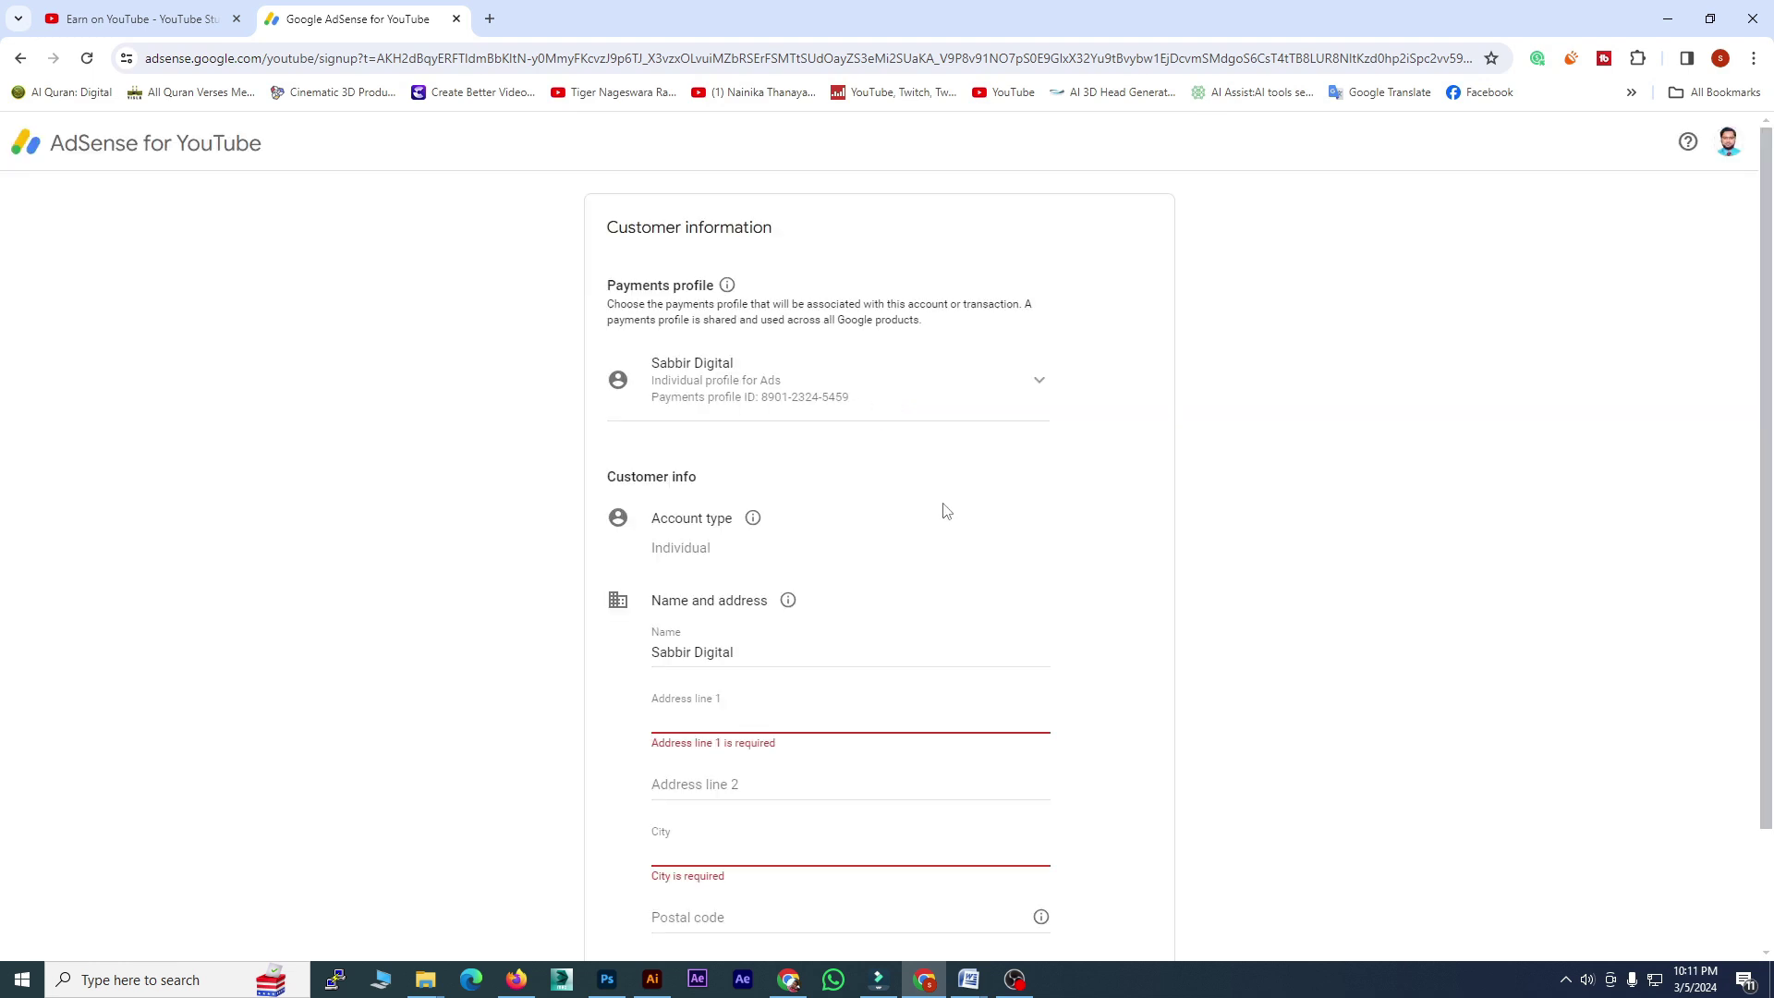
- Examine the account type, name and address fields of the customer information form
scroll(946, 511, down, 1)
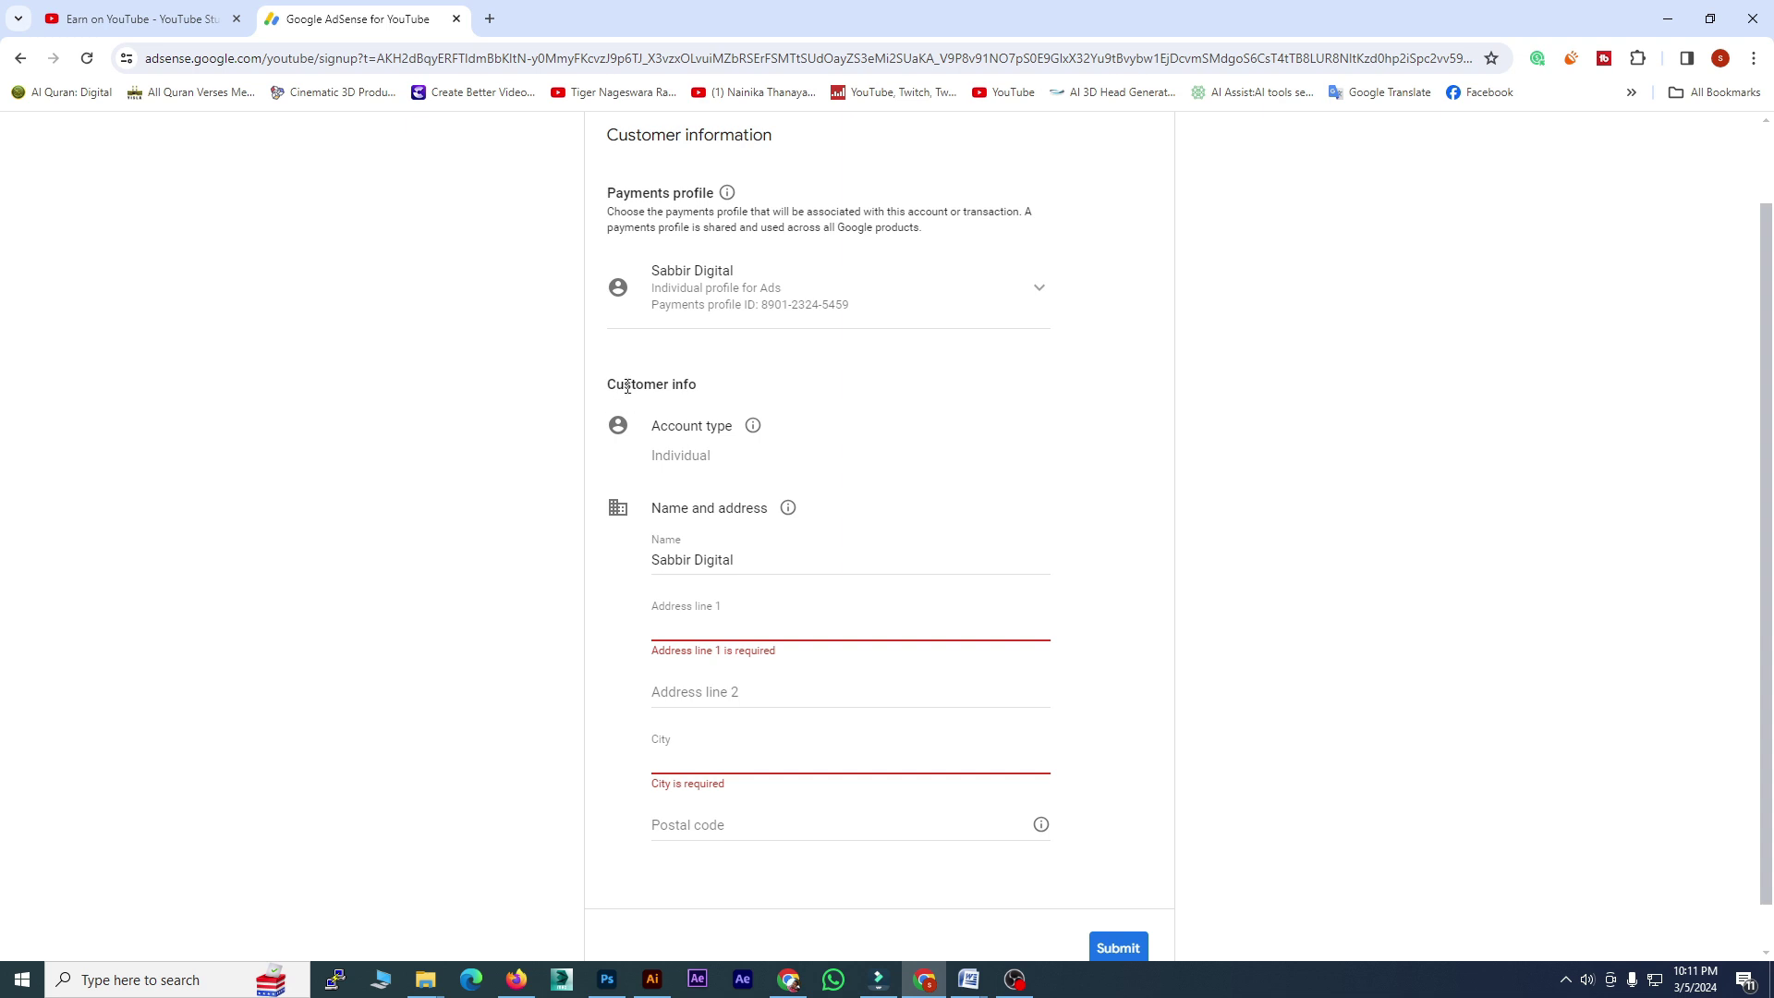
drag(652, 425, 730, 465)
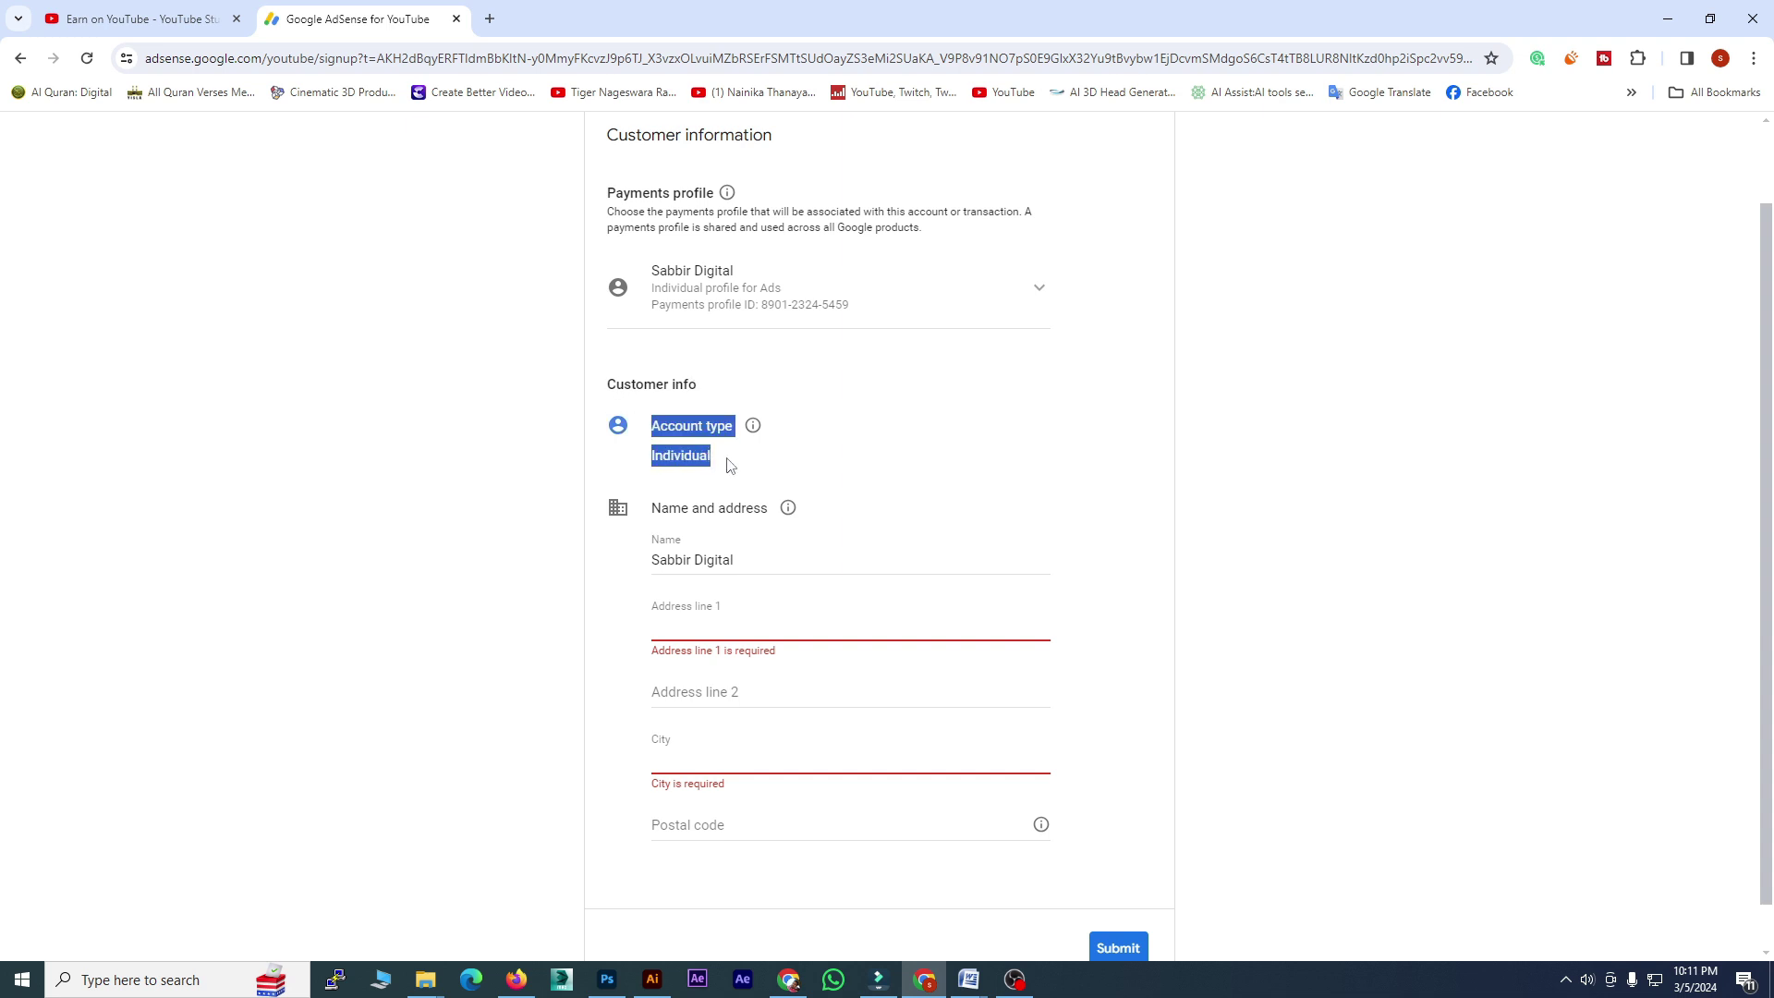
click(730, 464)
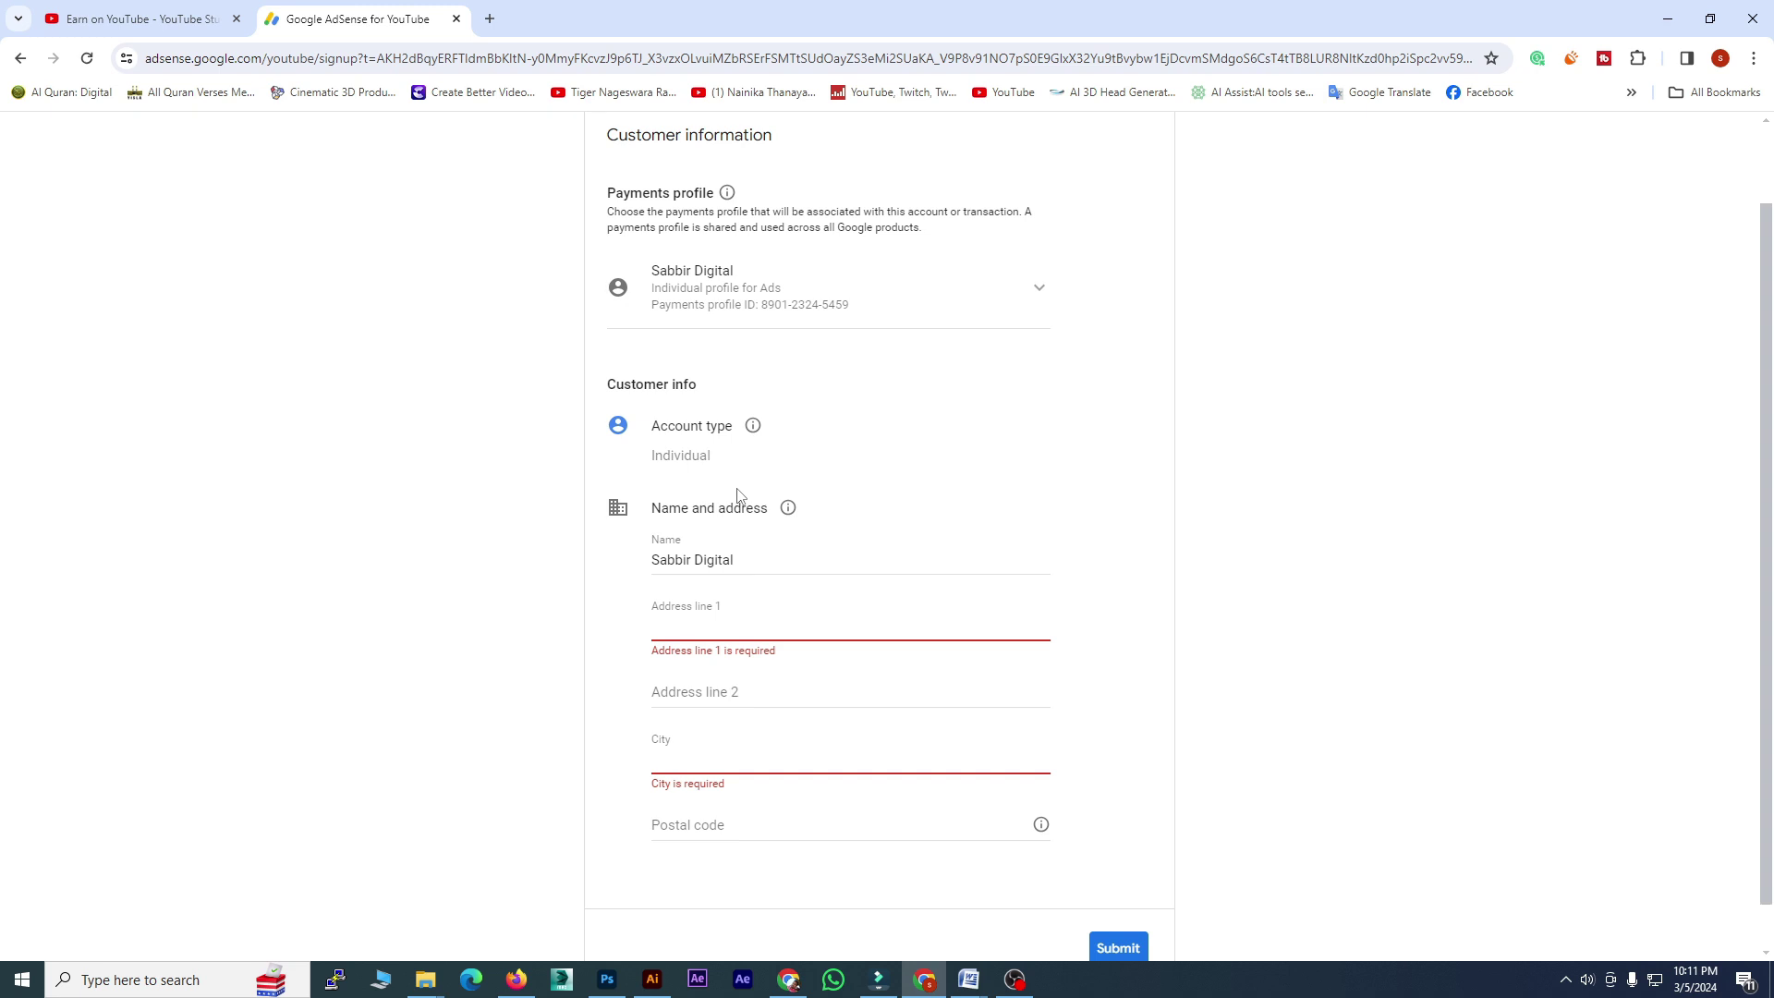
click(754, 560)
drag(735, 560, 643, 566)
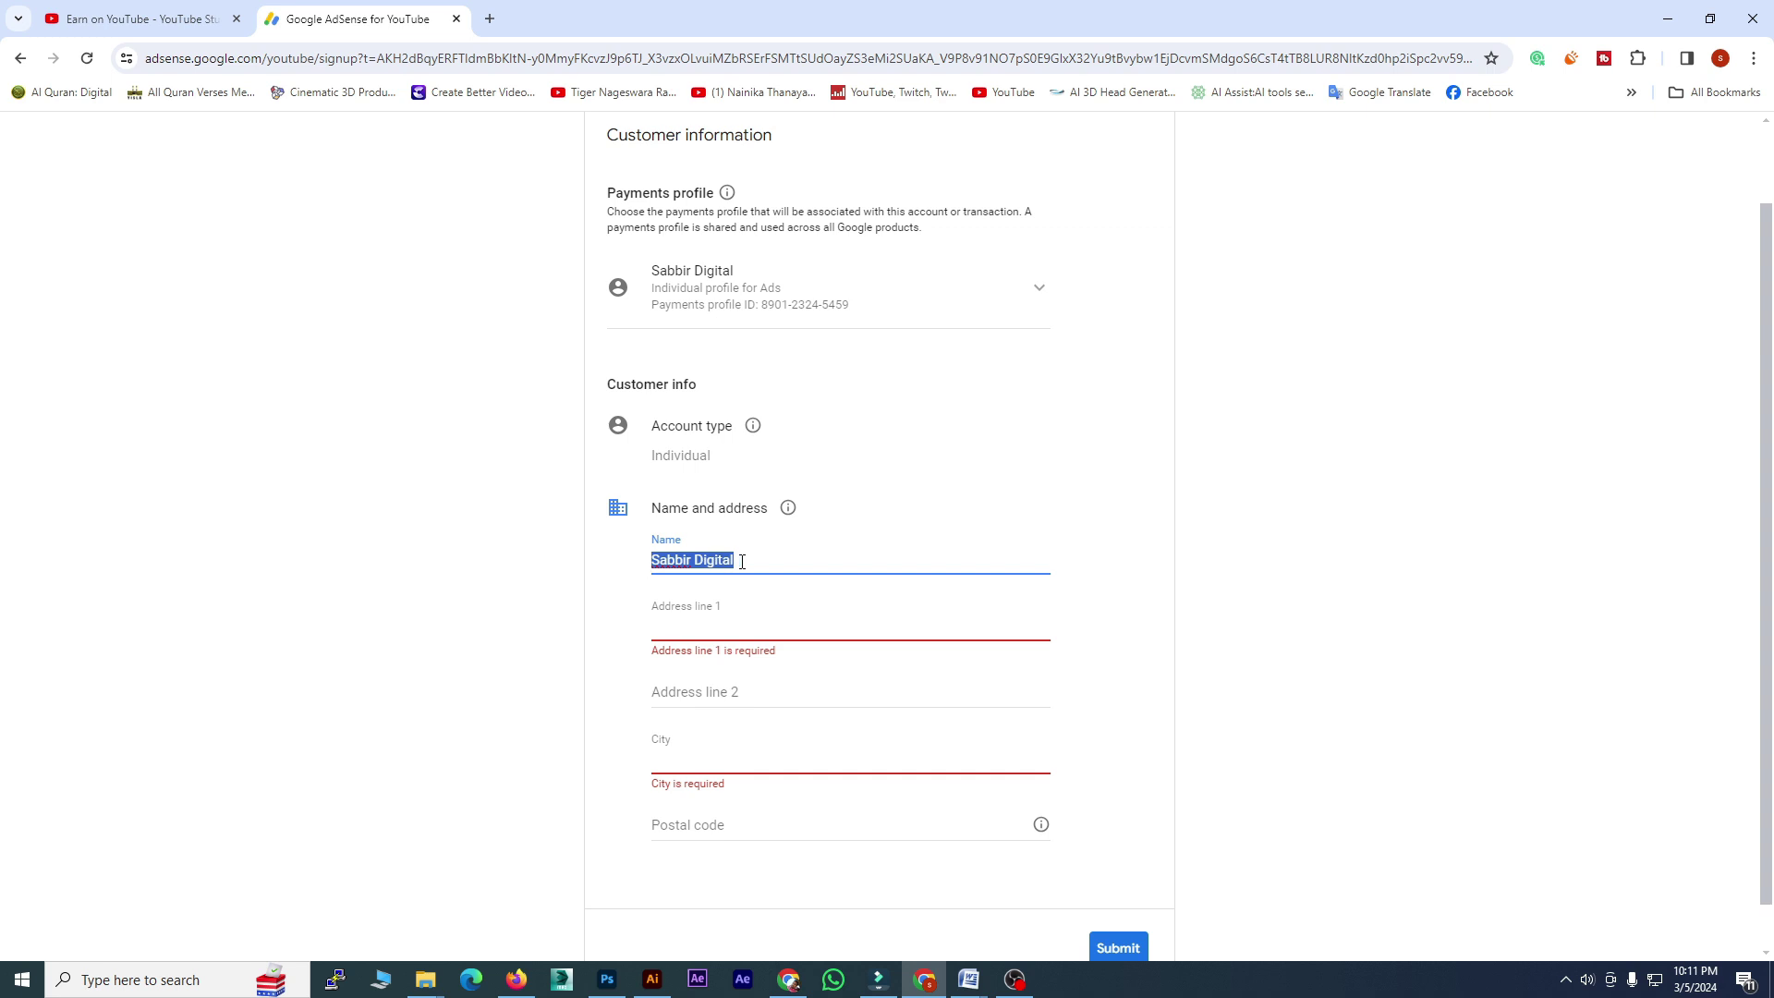
drag(742, 561, 619, 549)
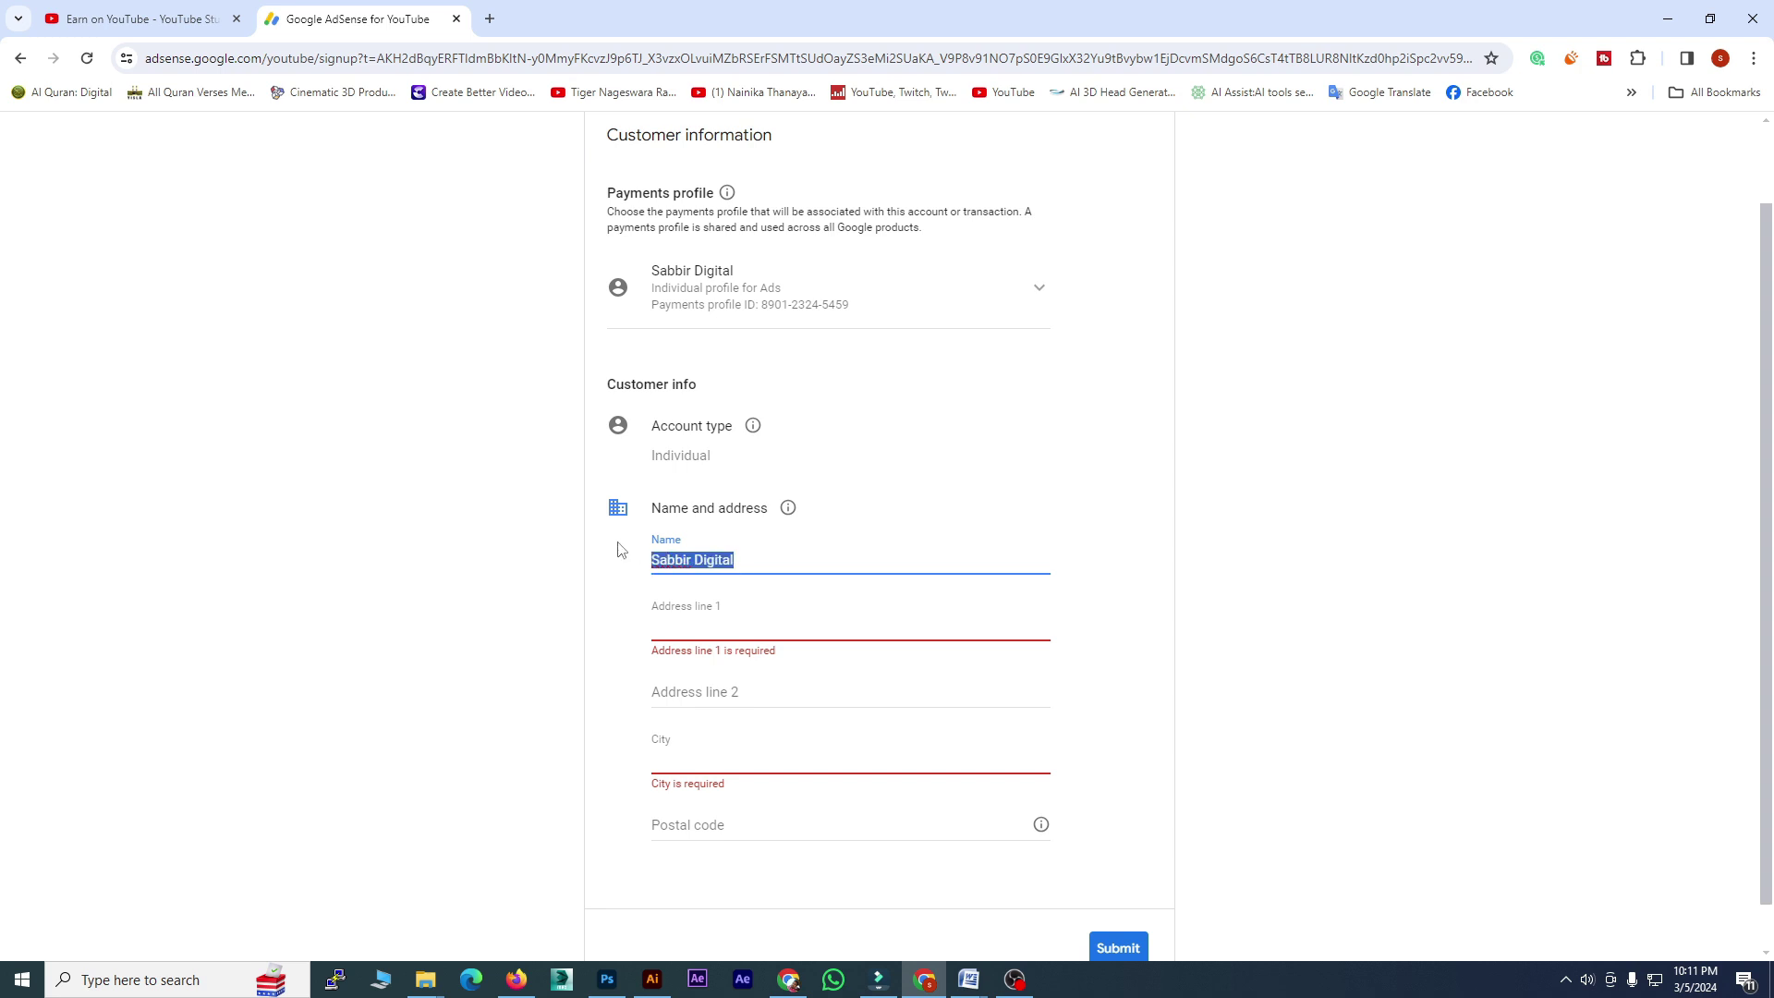
click(691, 614)
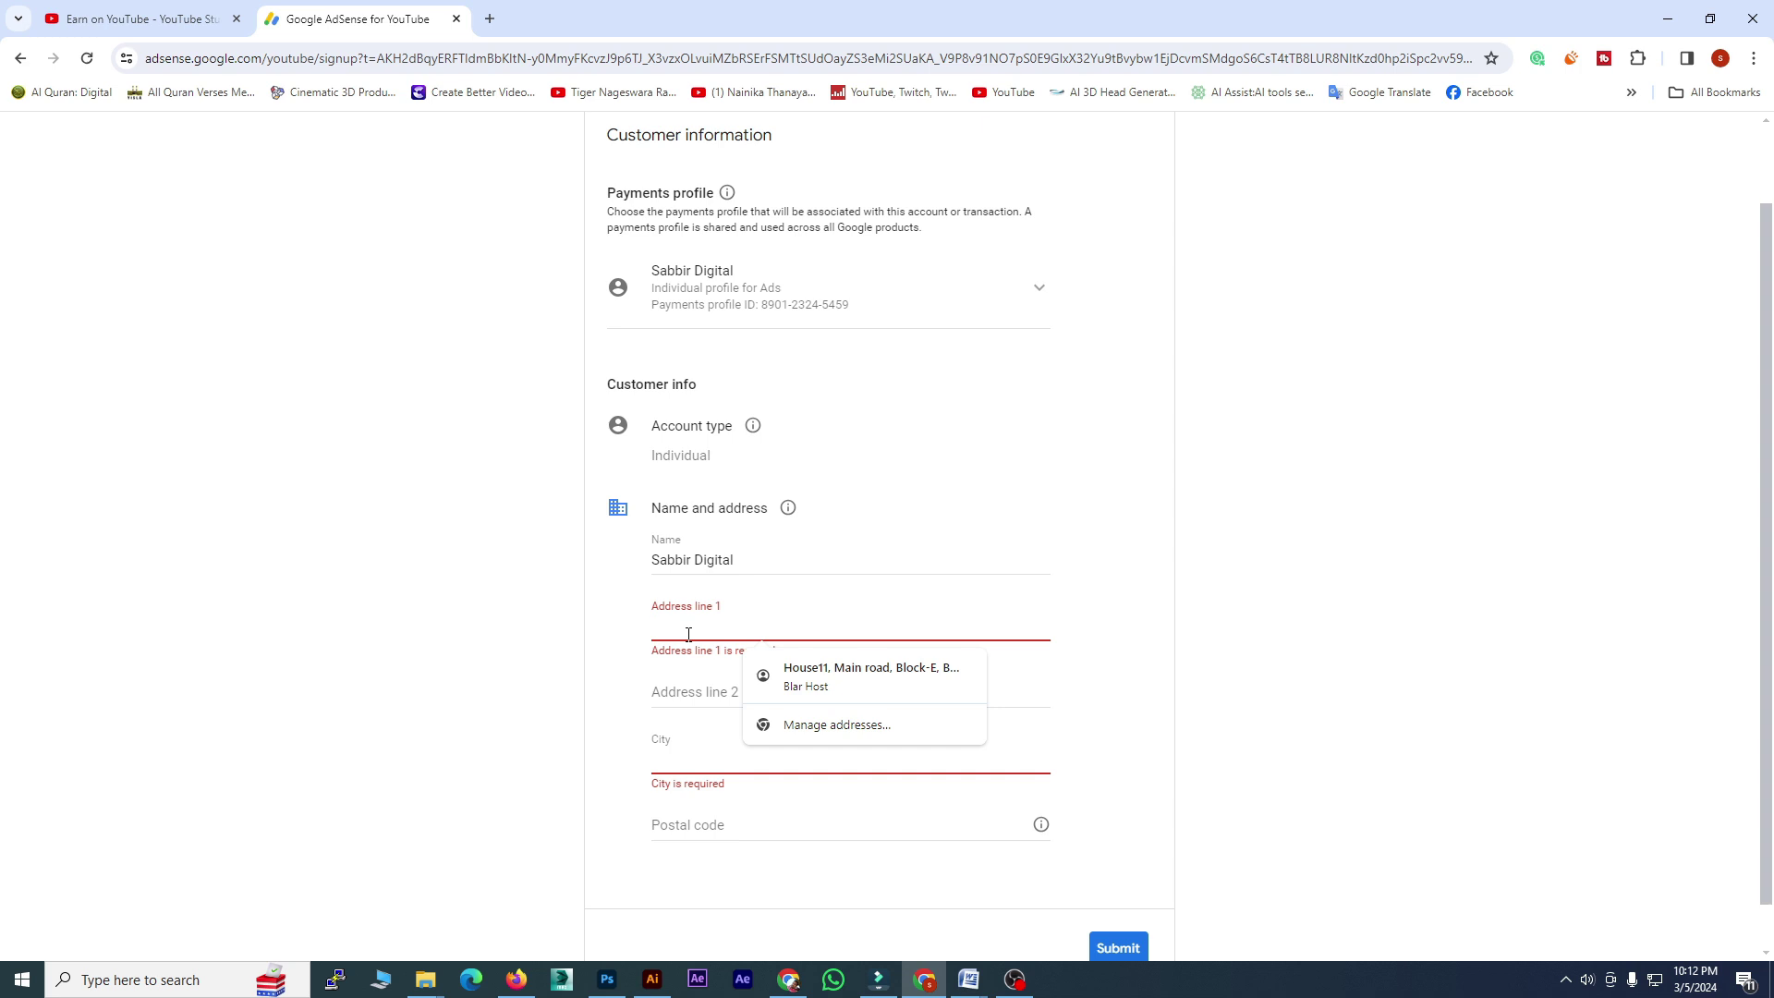
click(743, 617)
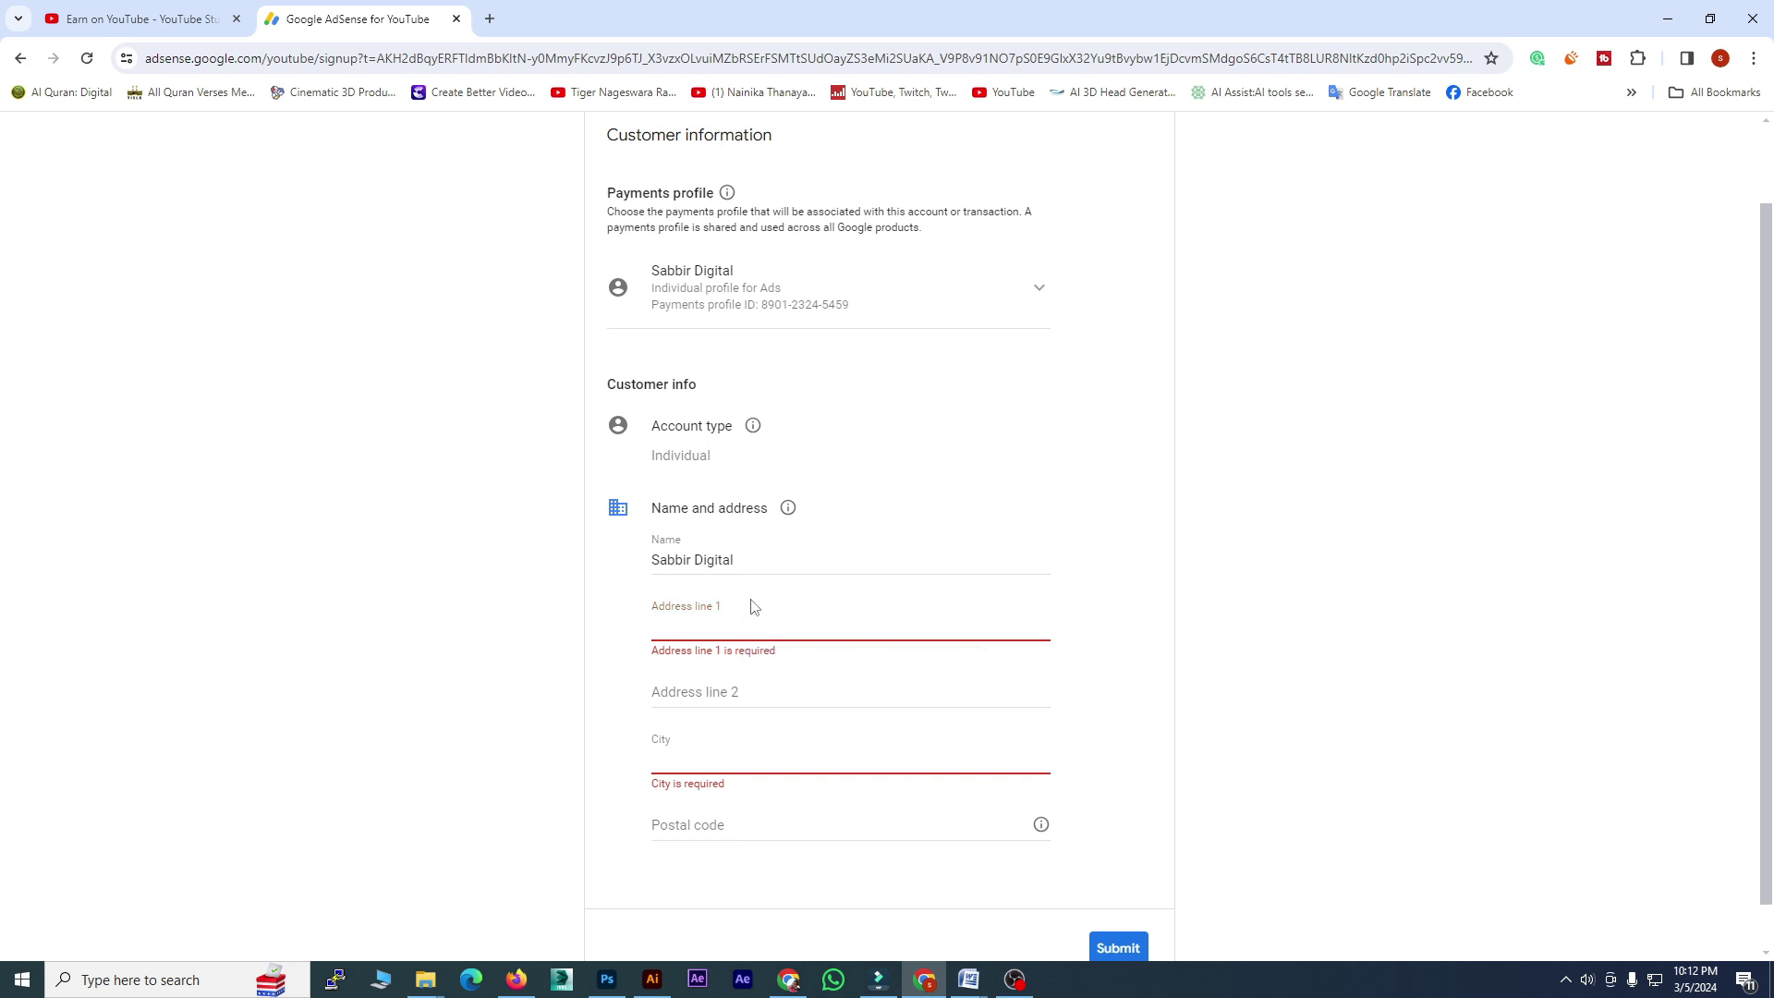
- Replace the profile name with the customer's full name and fill in both address lines, the city and the postal code
triple_click(747, 556)
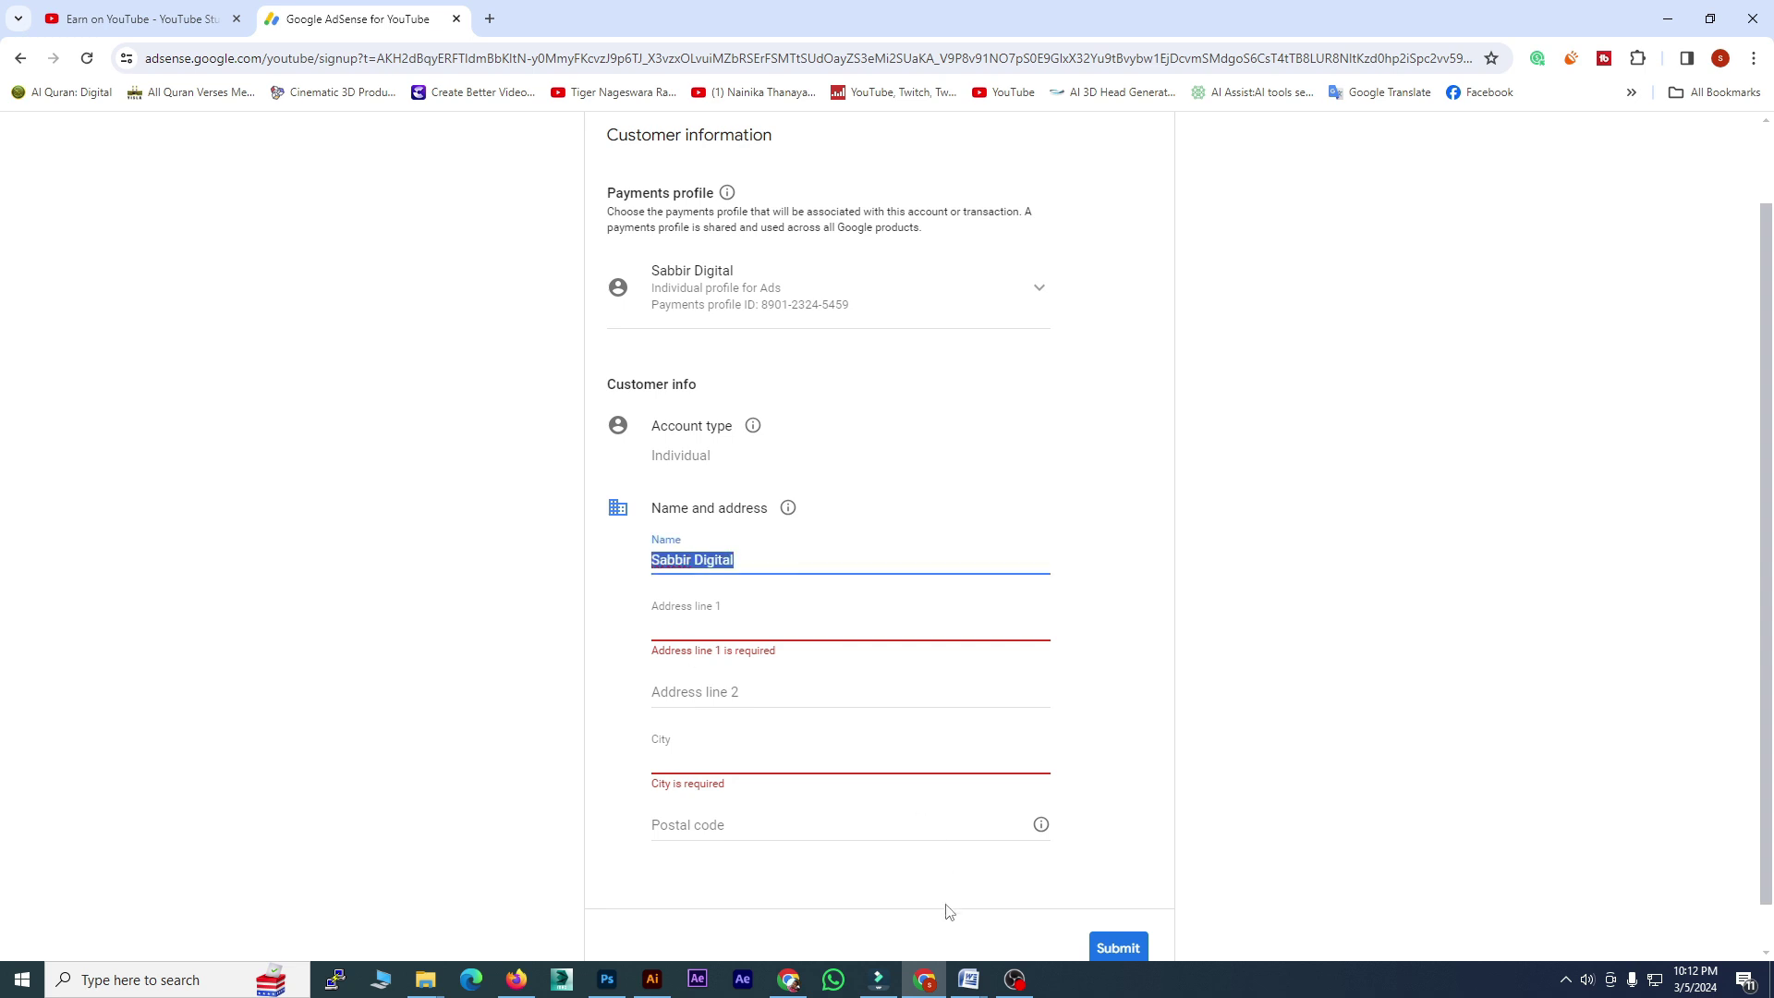
key(ctrl+v)
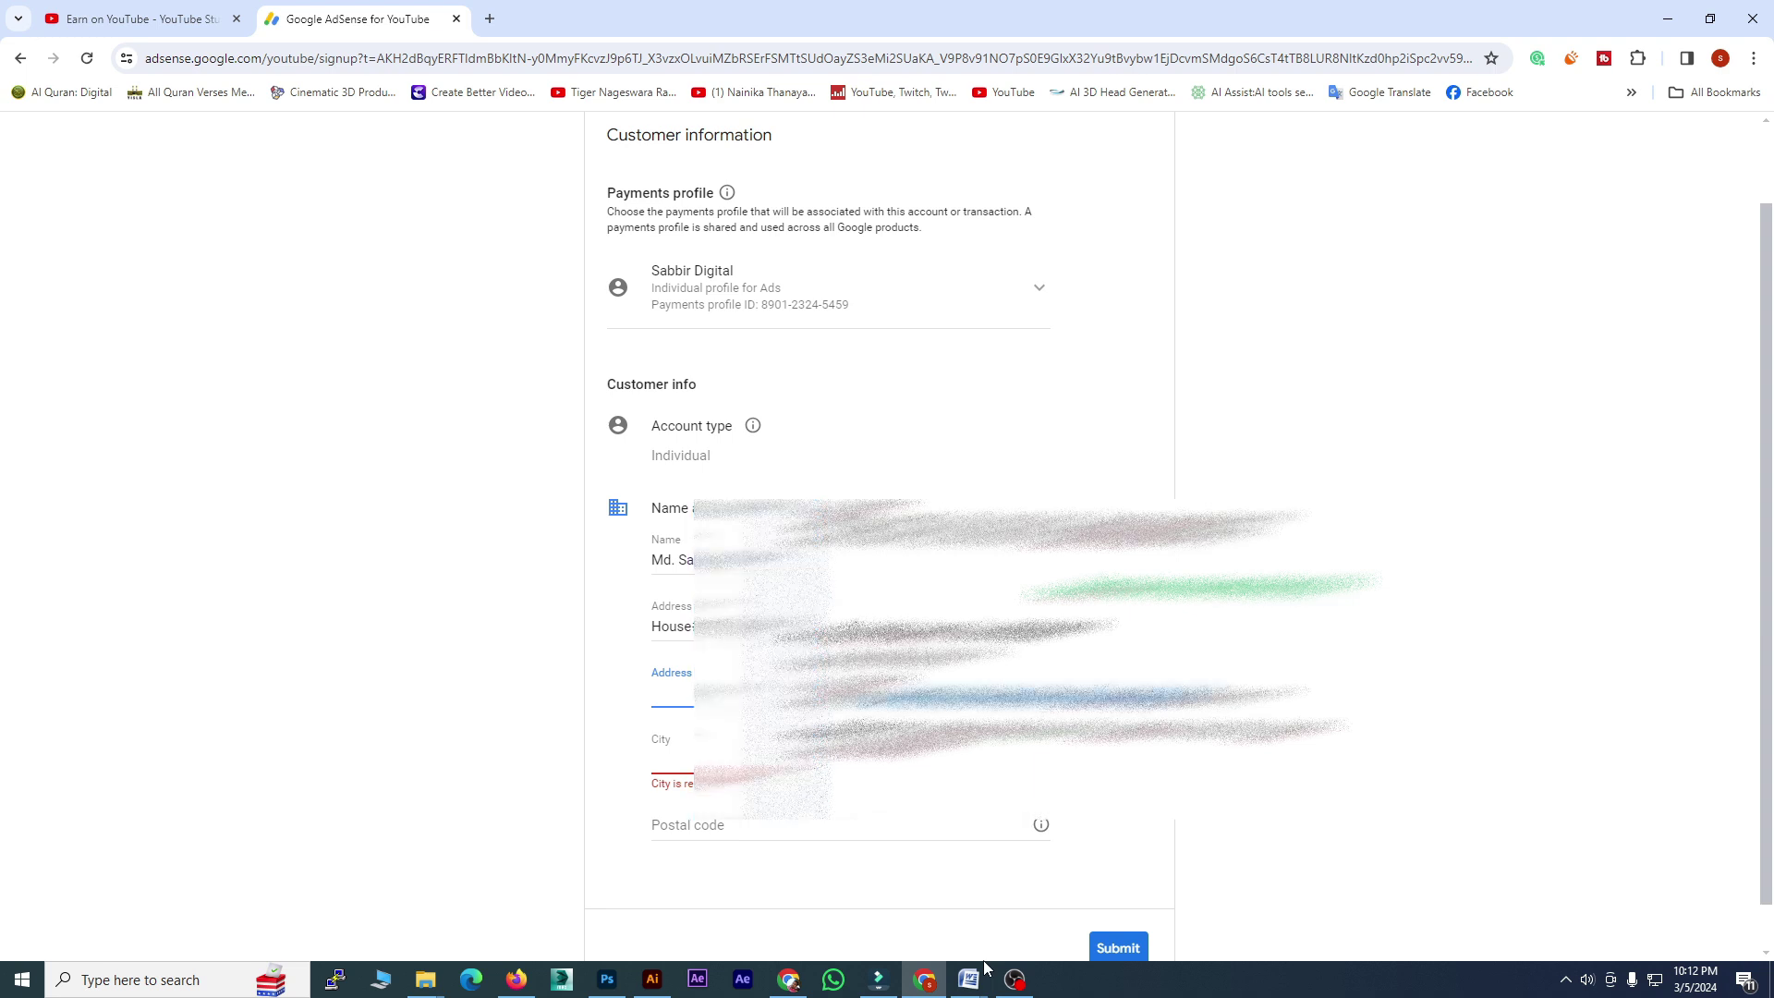
key(ctrl+v)
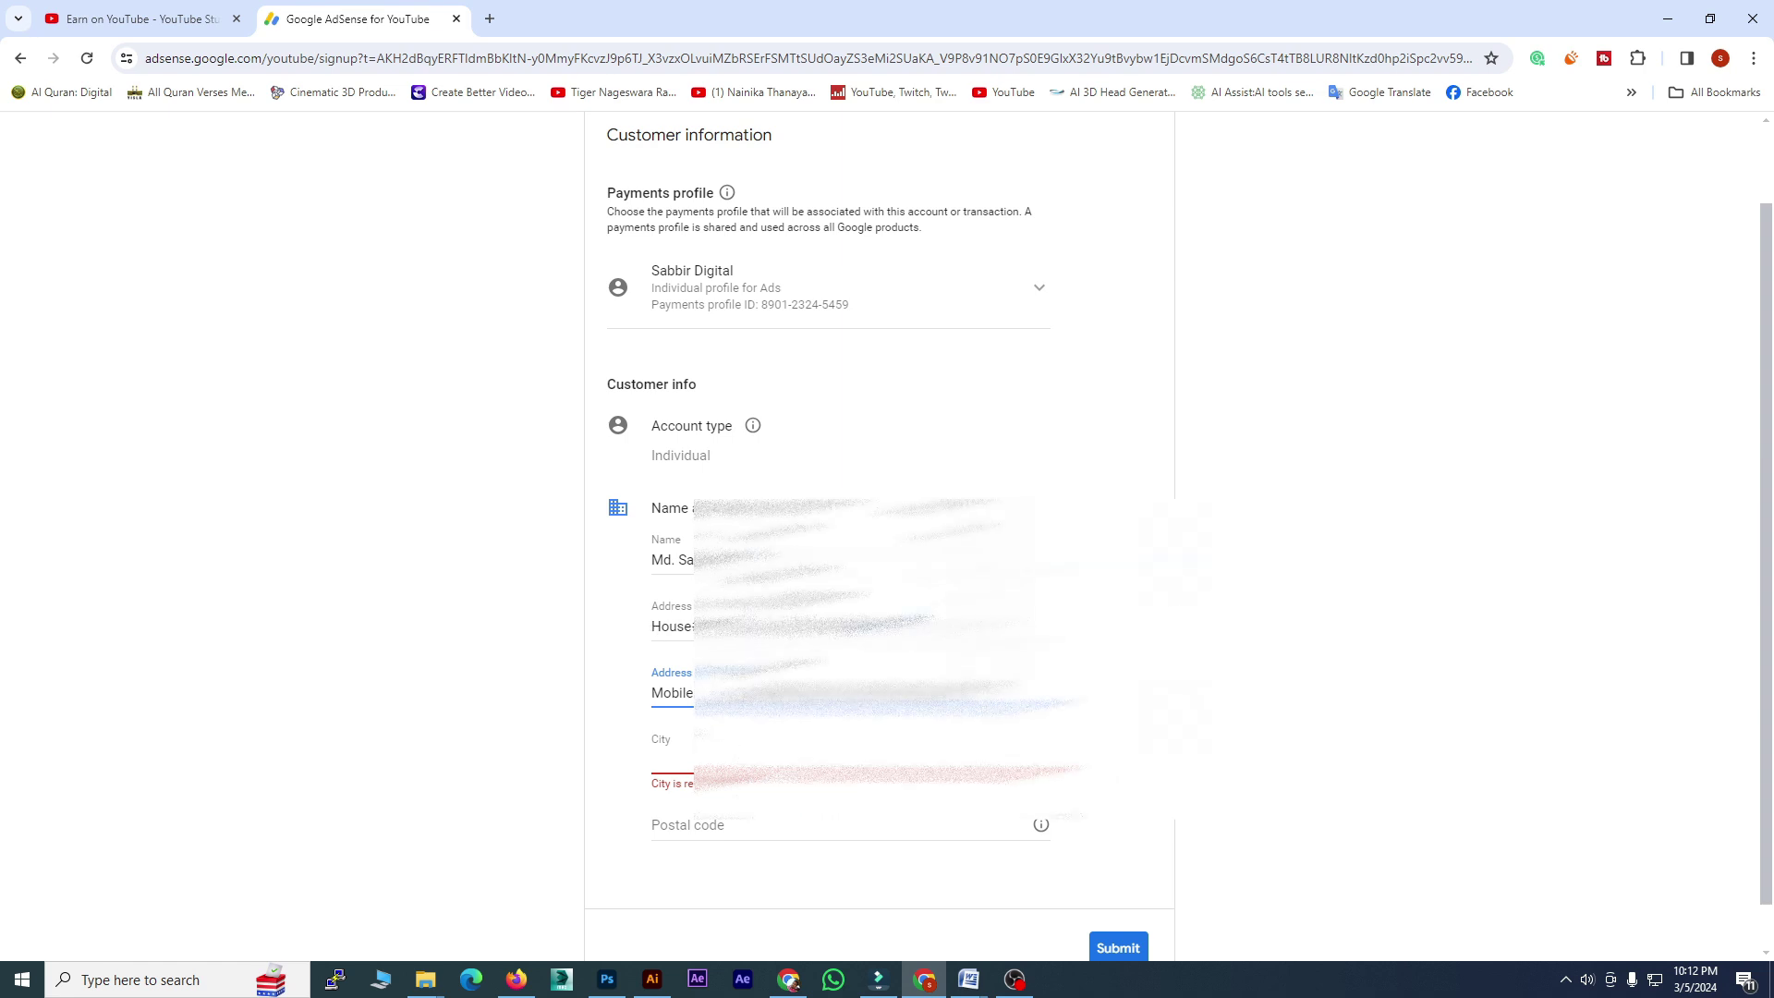
scroll(732, 824, down, 1)
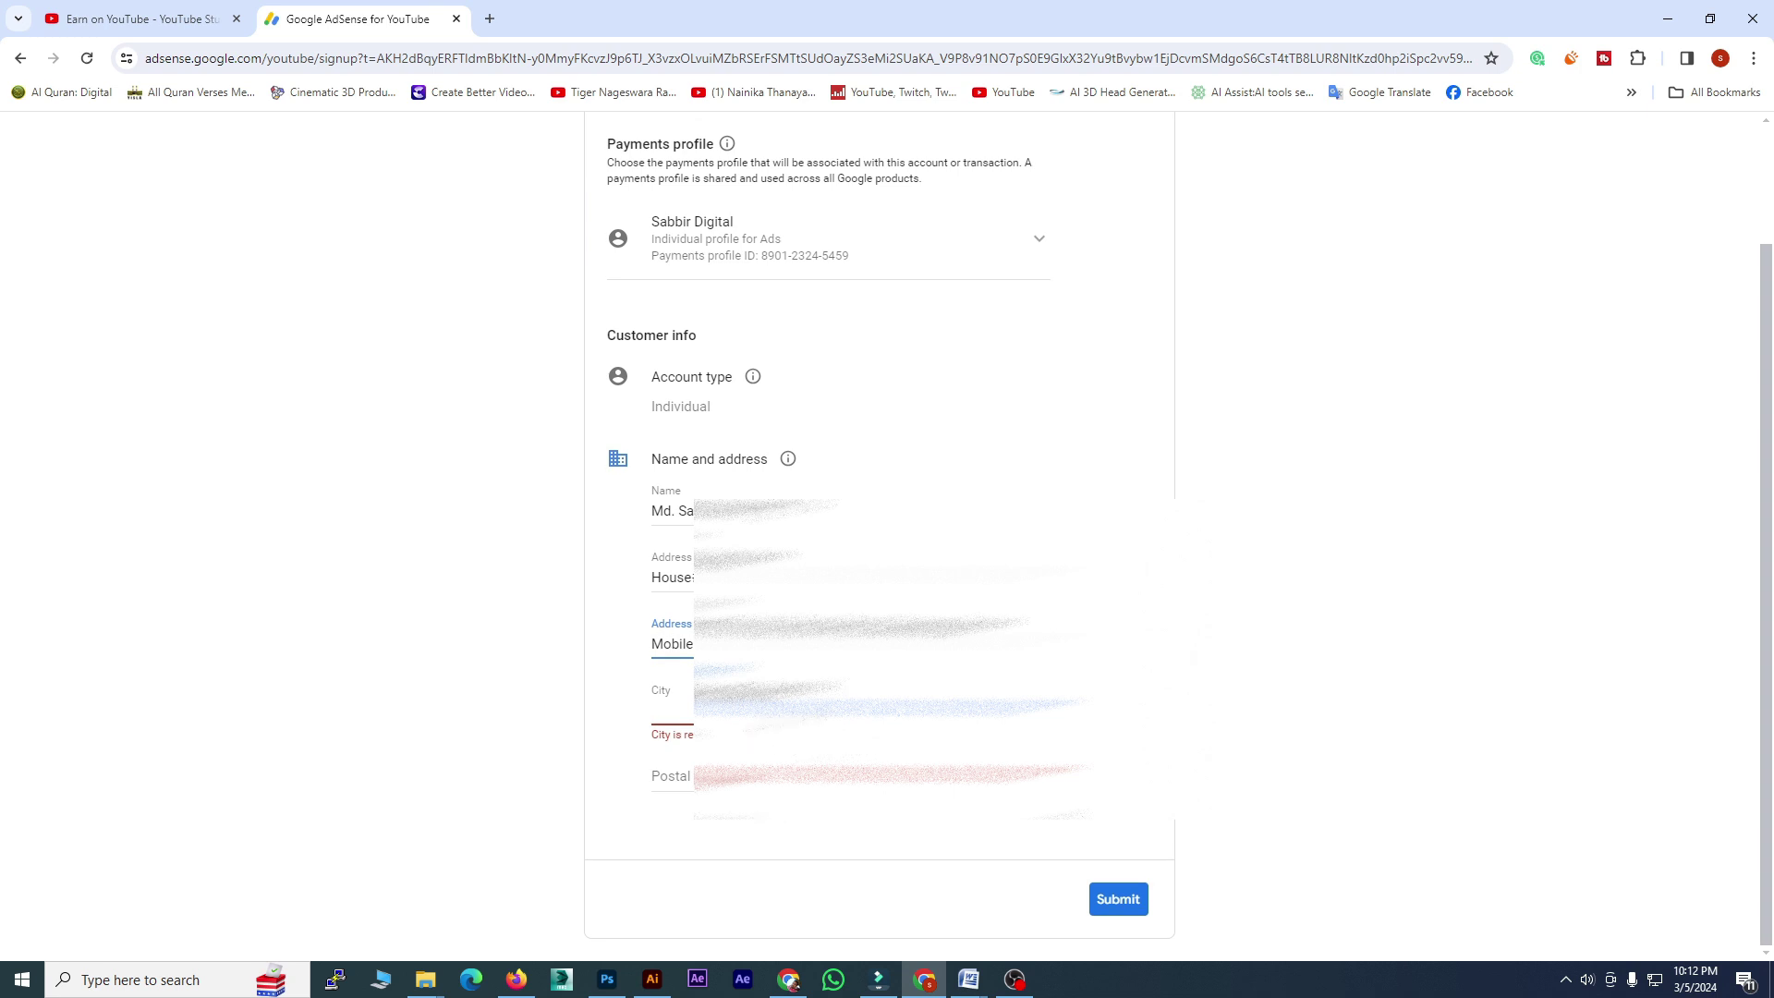
click(672, 709)
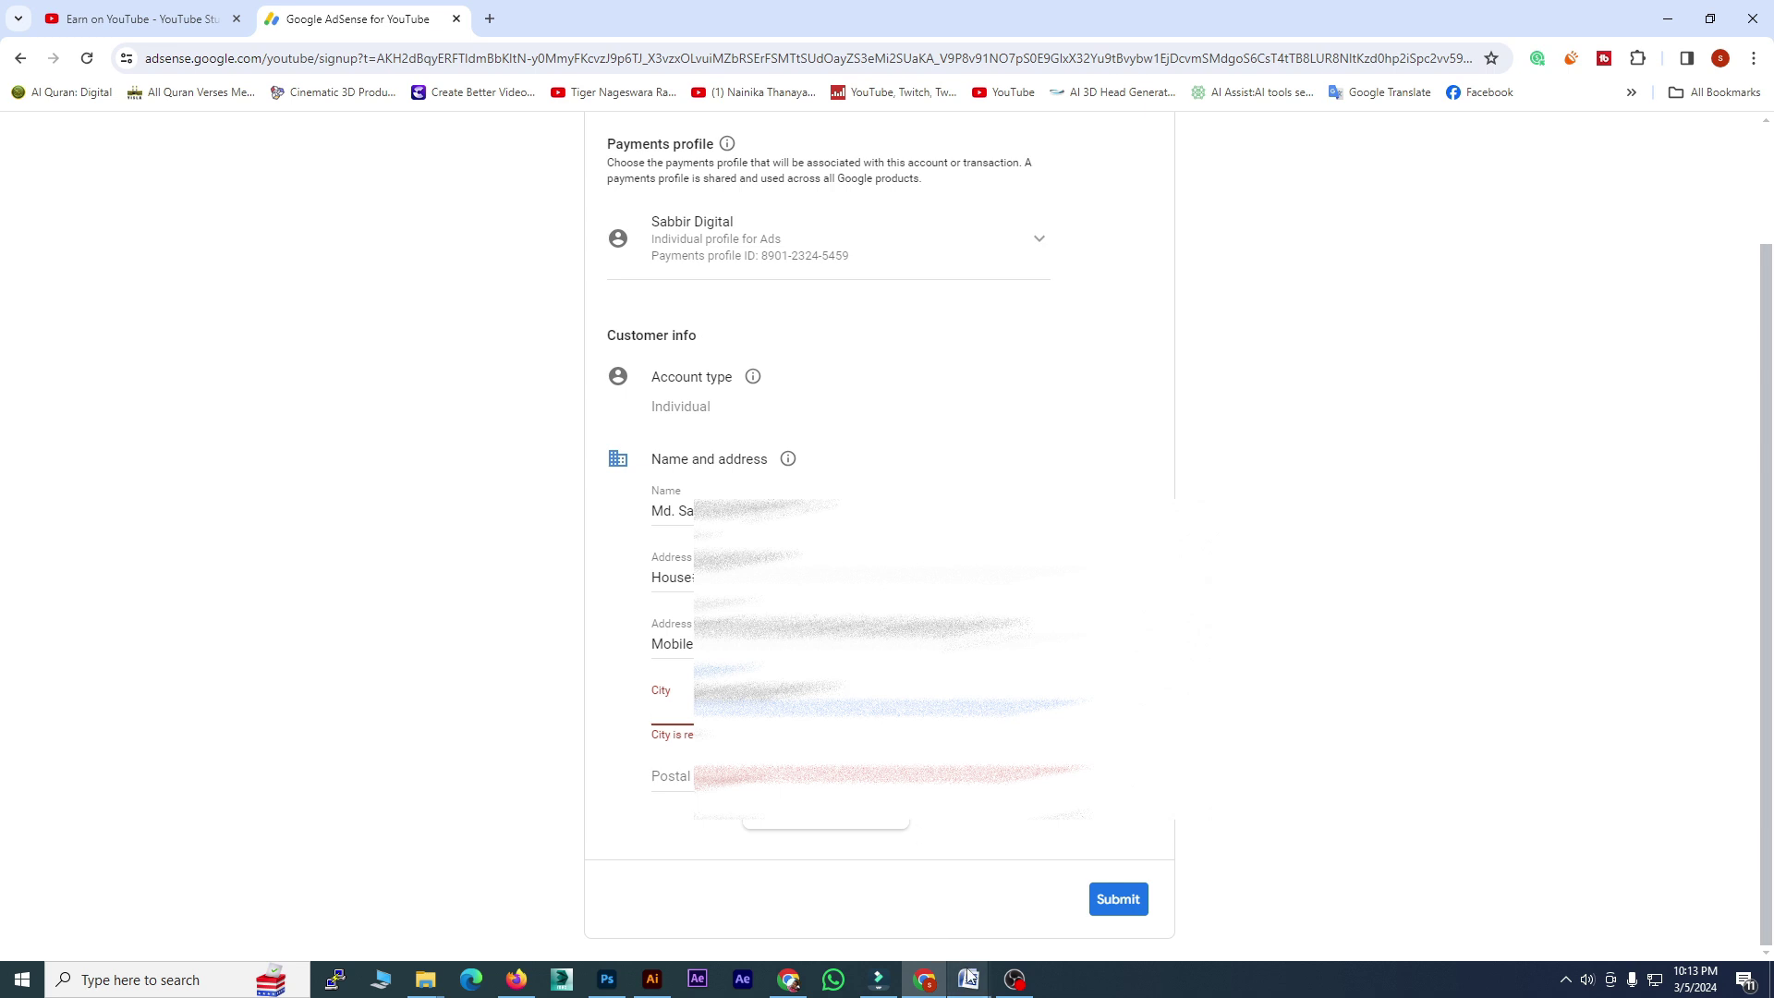
key(Return)
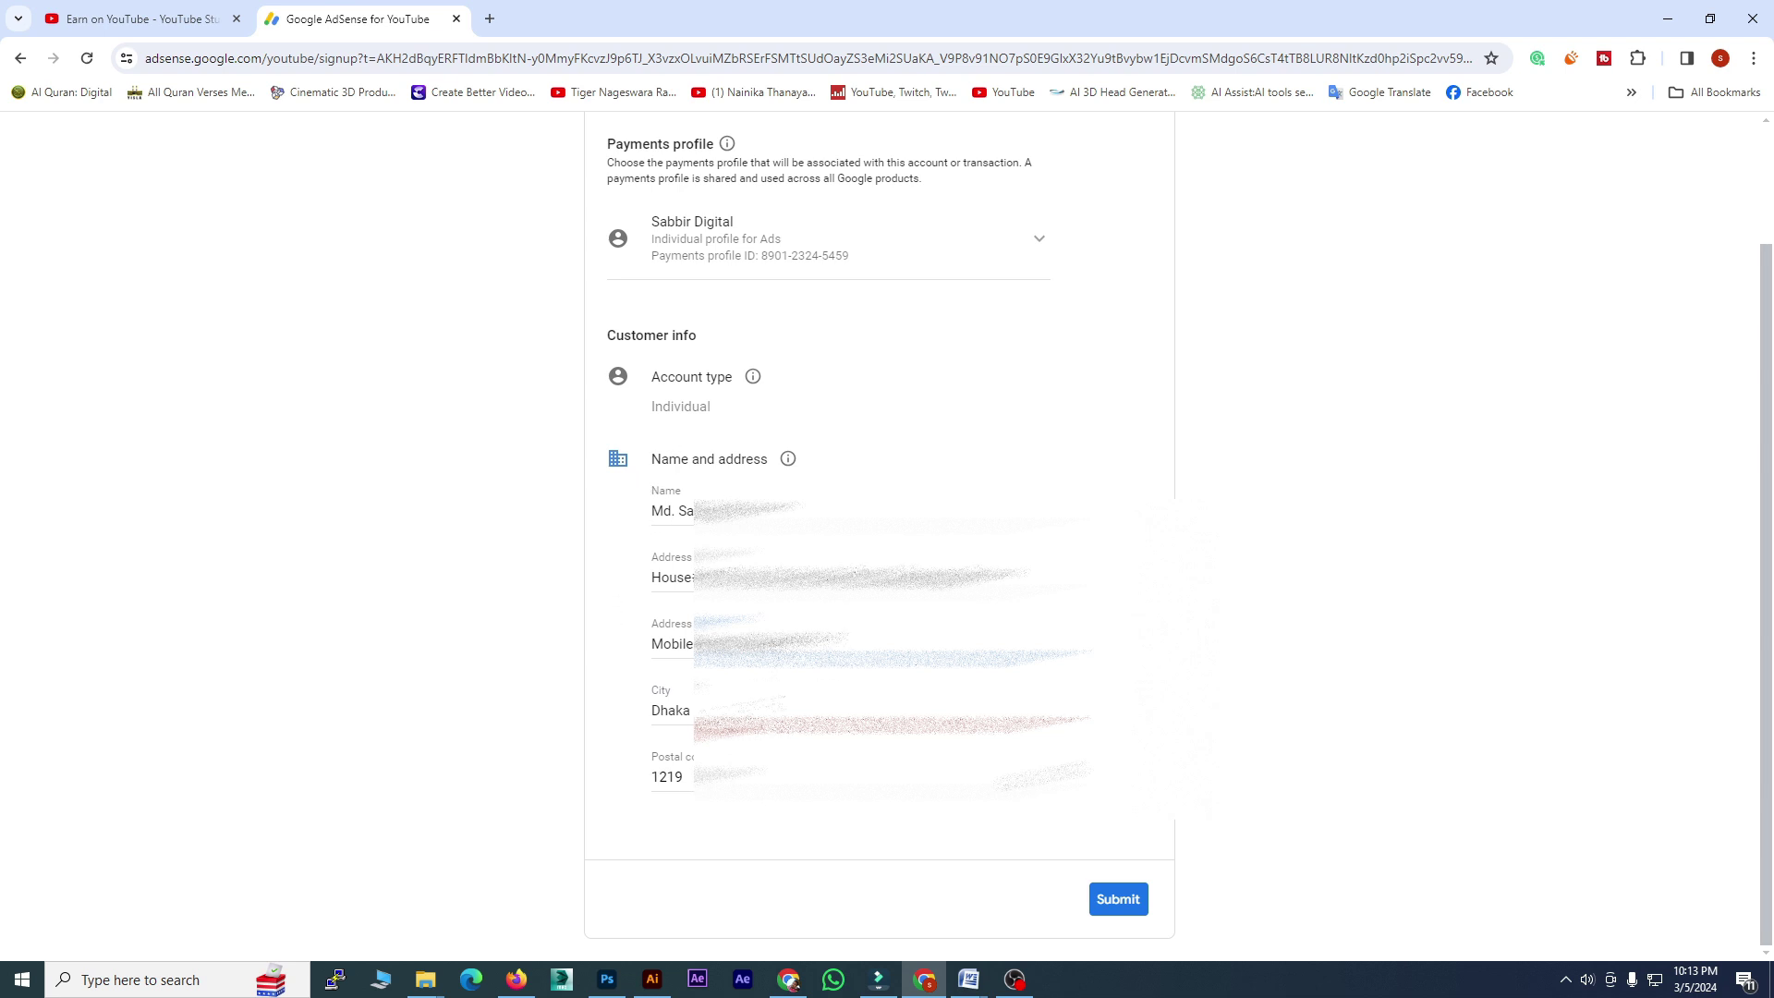
- Recheck the entered name and address lines and submit the customer information
click(673, 511)
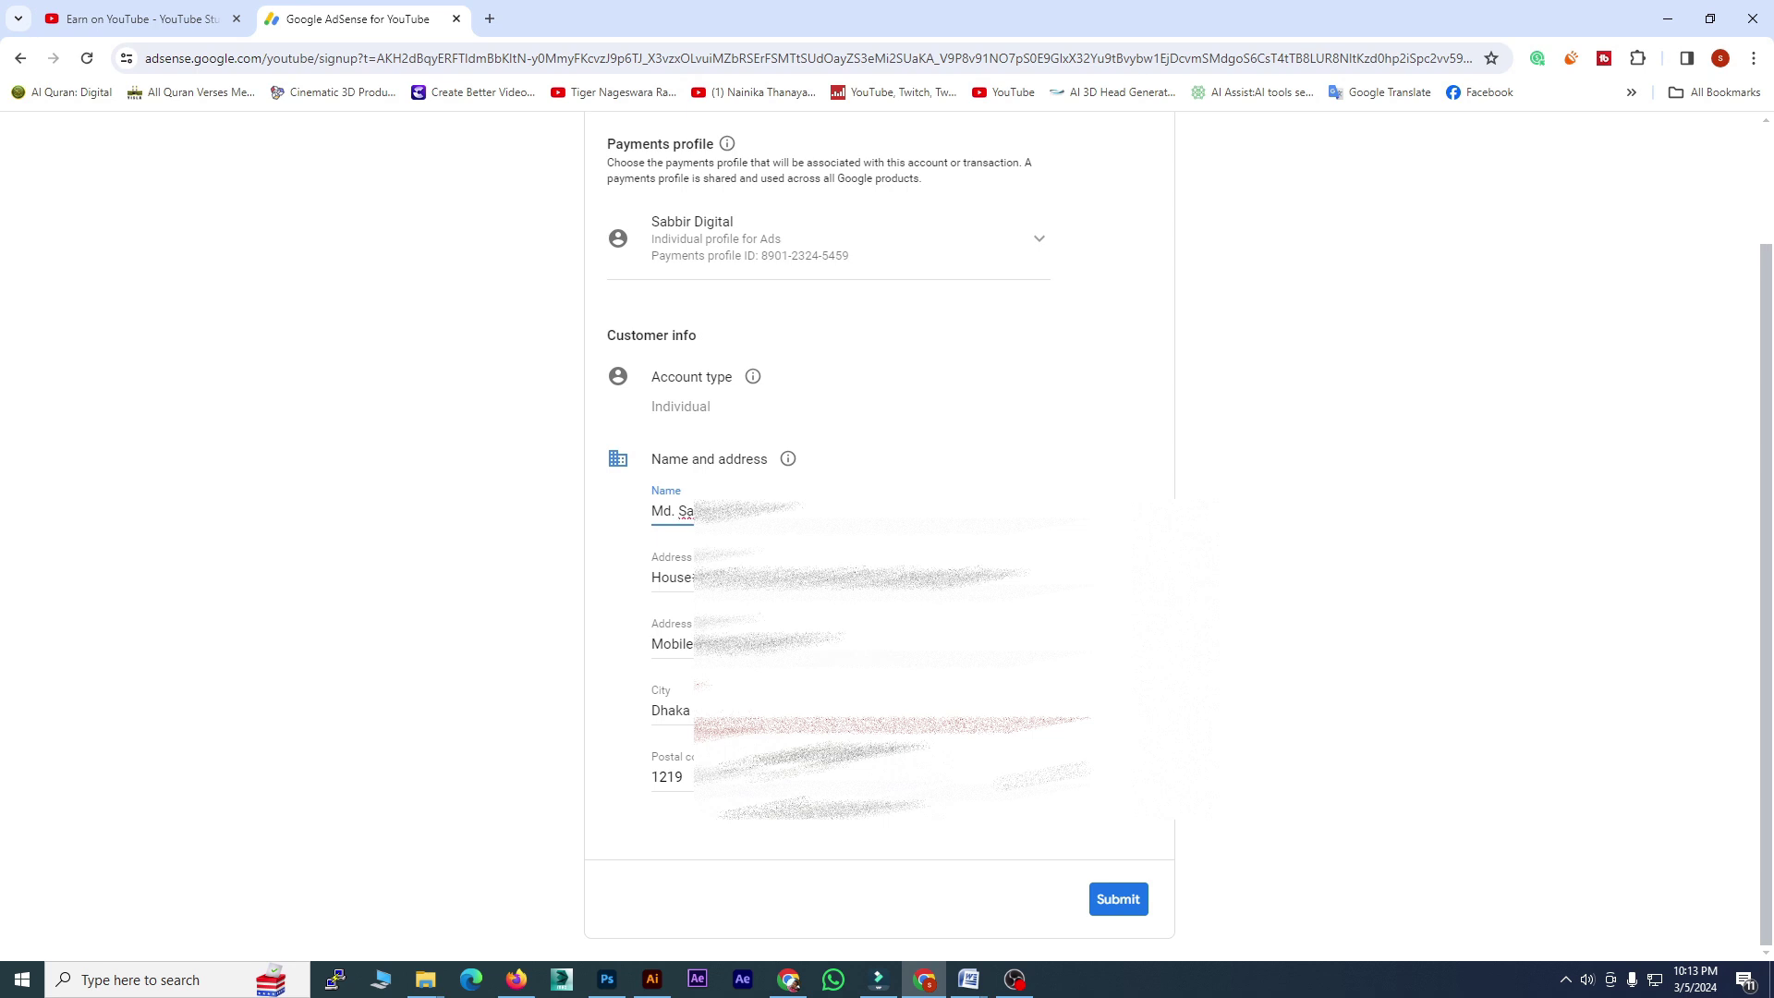
click(671, 577)
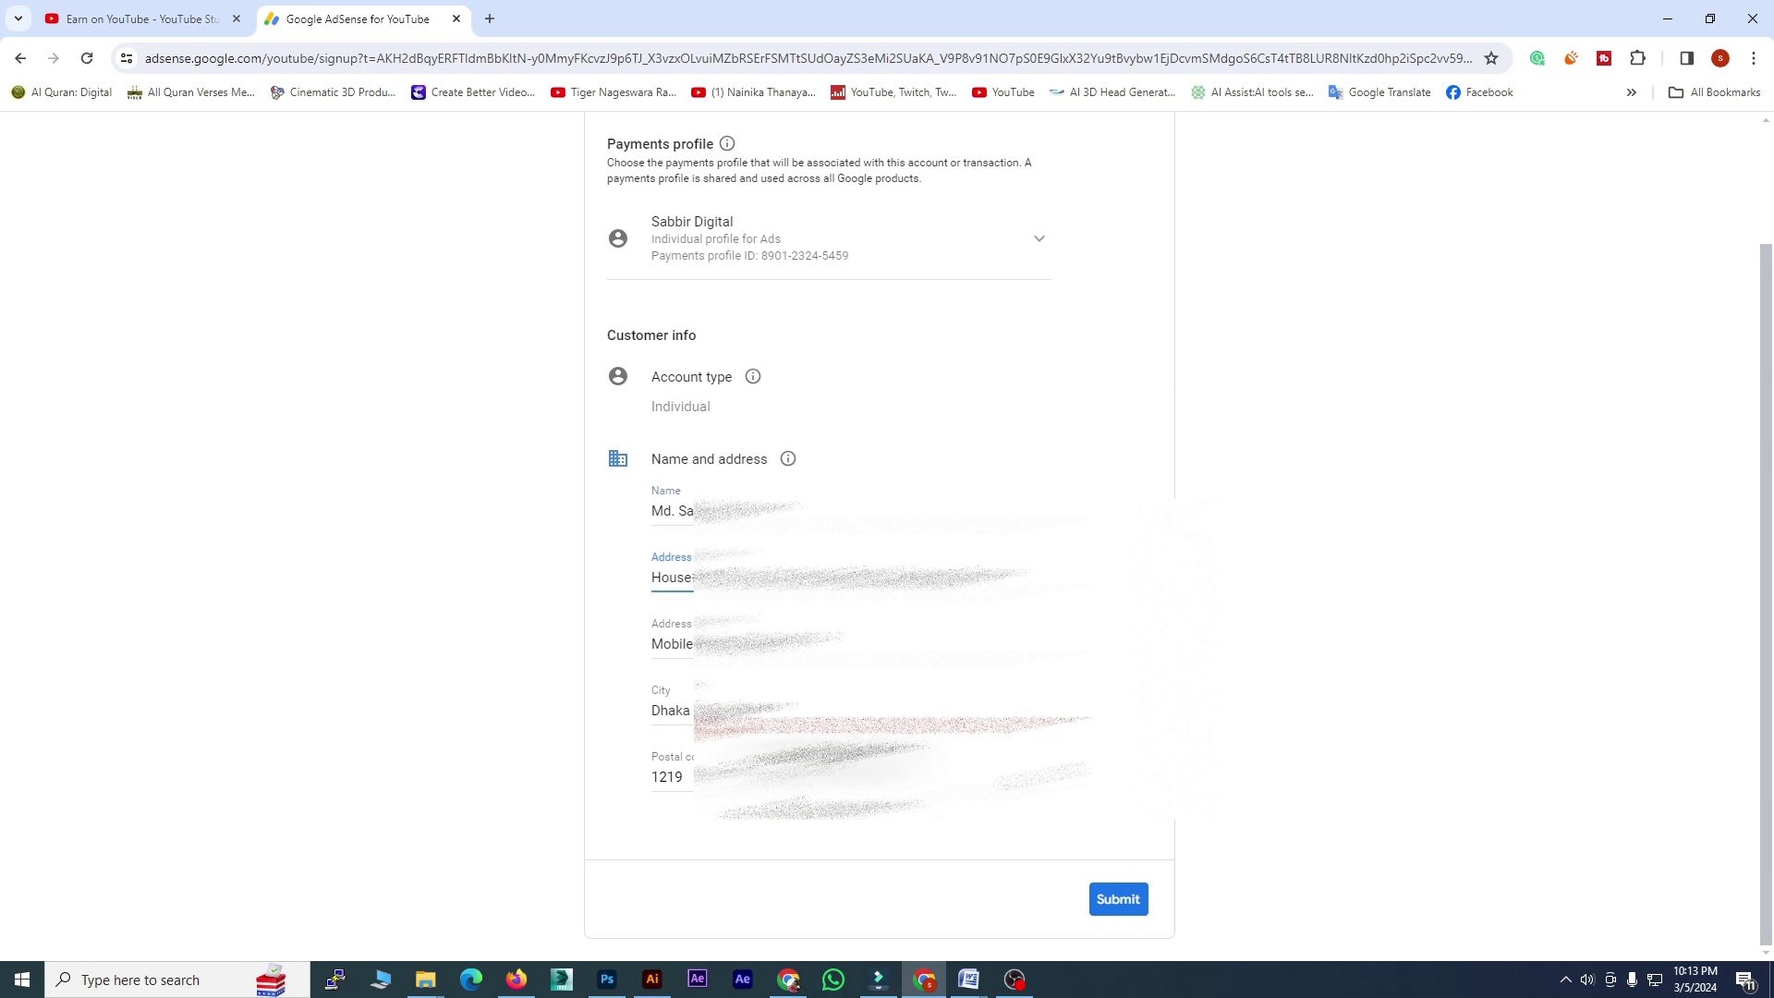
click(671, 644)
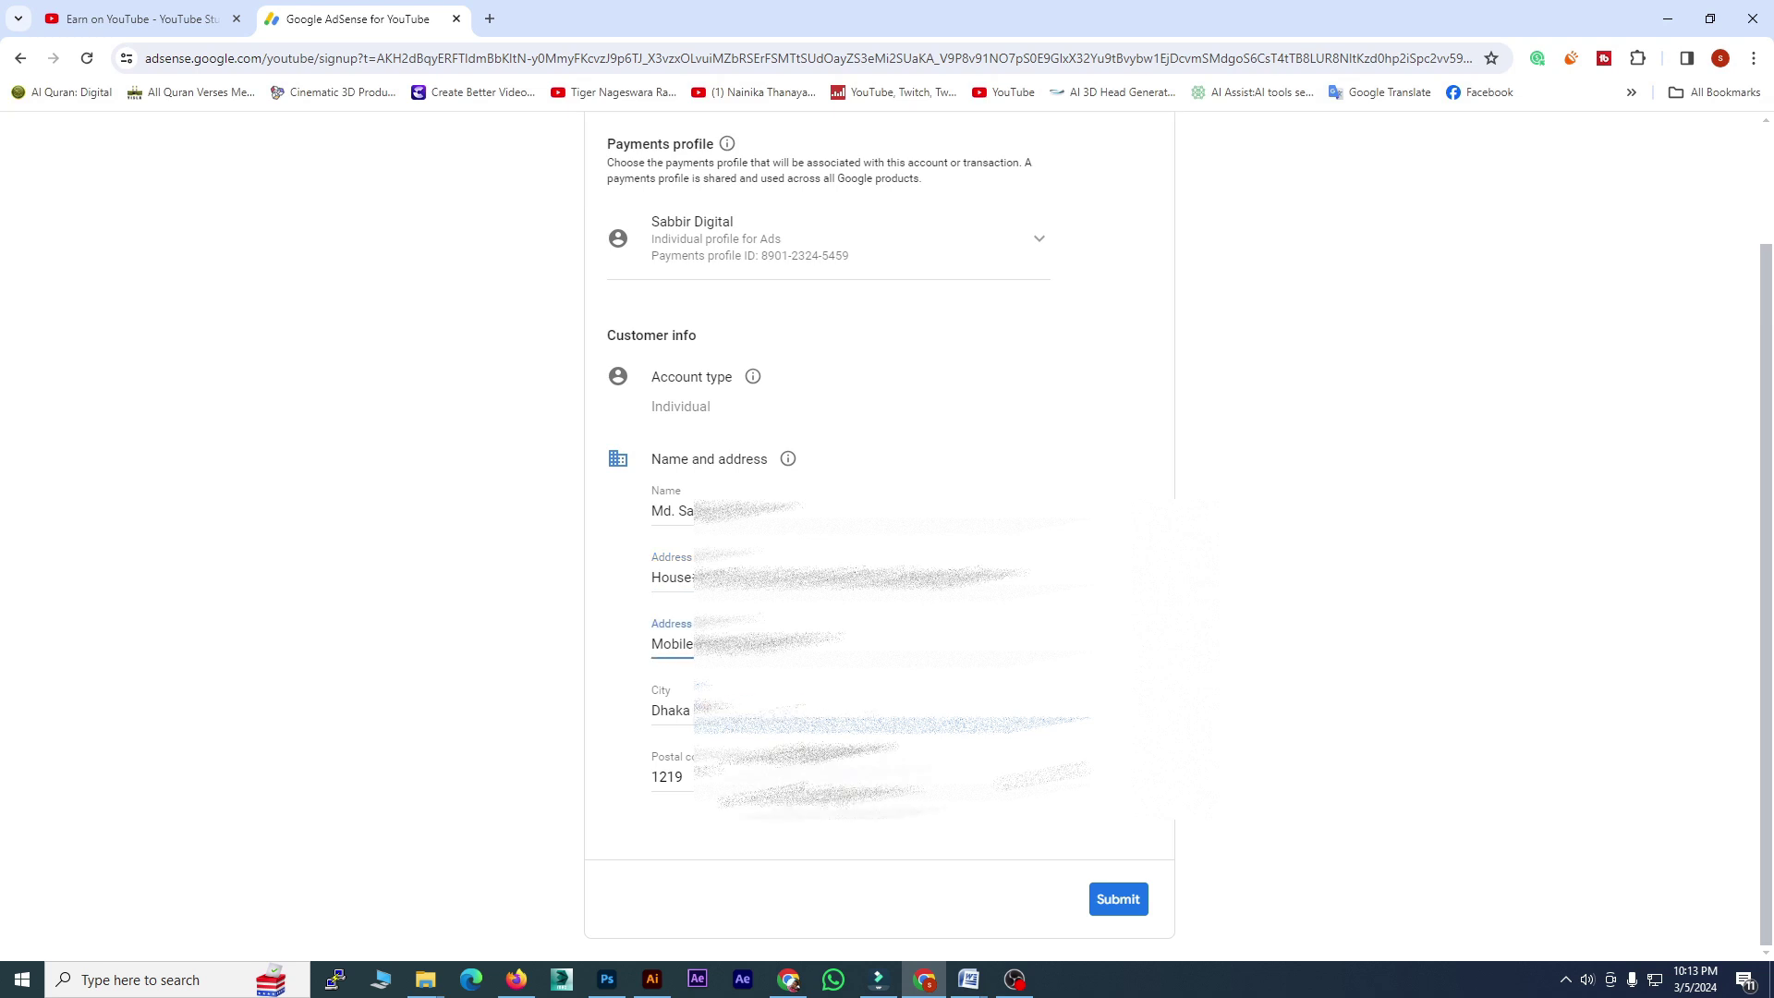
click(1108, 913)
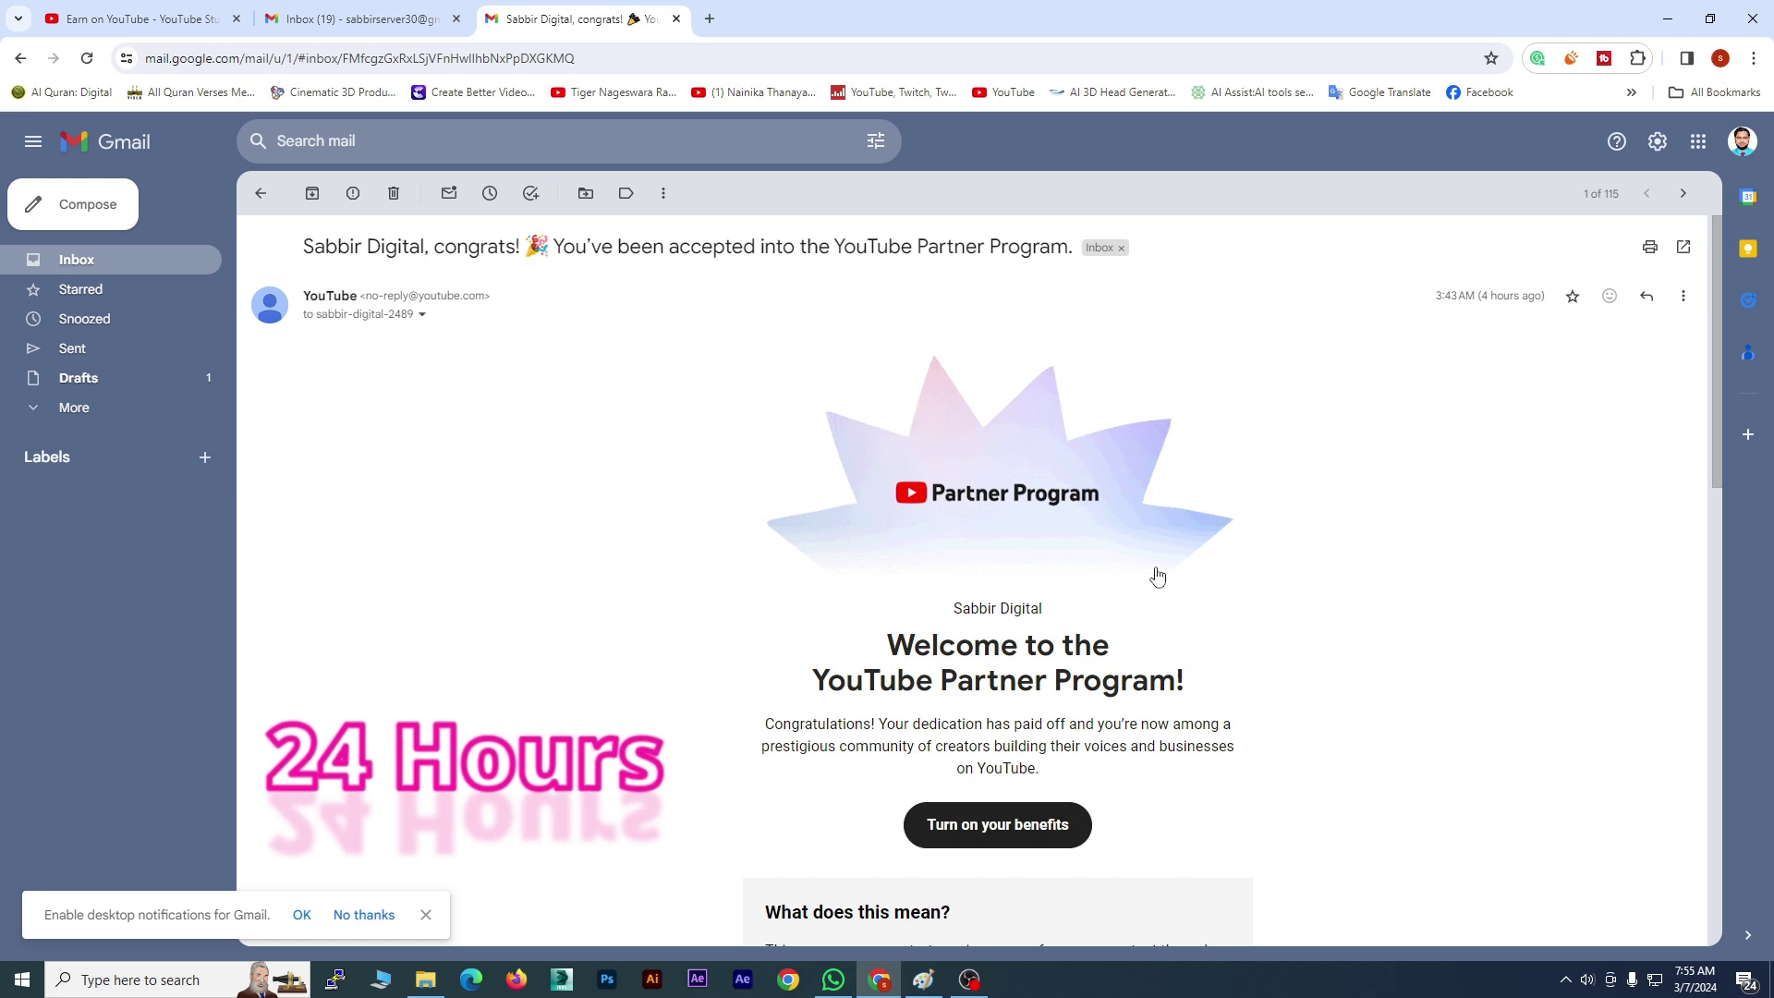
- Read through YouTube's Partner Program acceptance e-mail in Gmail, including its sections on earning and what to do next
scroll(1157, 577, down, 1)
scroll(1157, 576, down, 7)
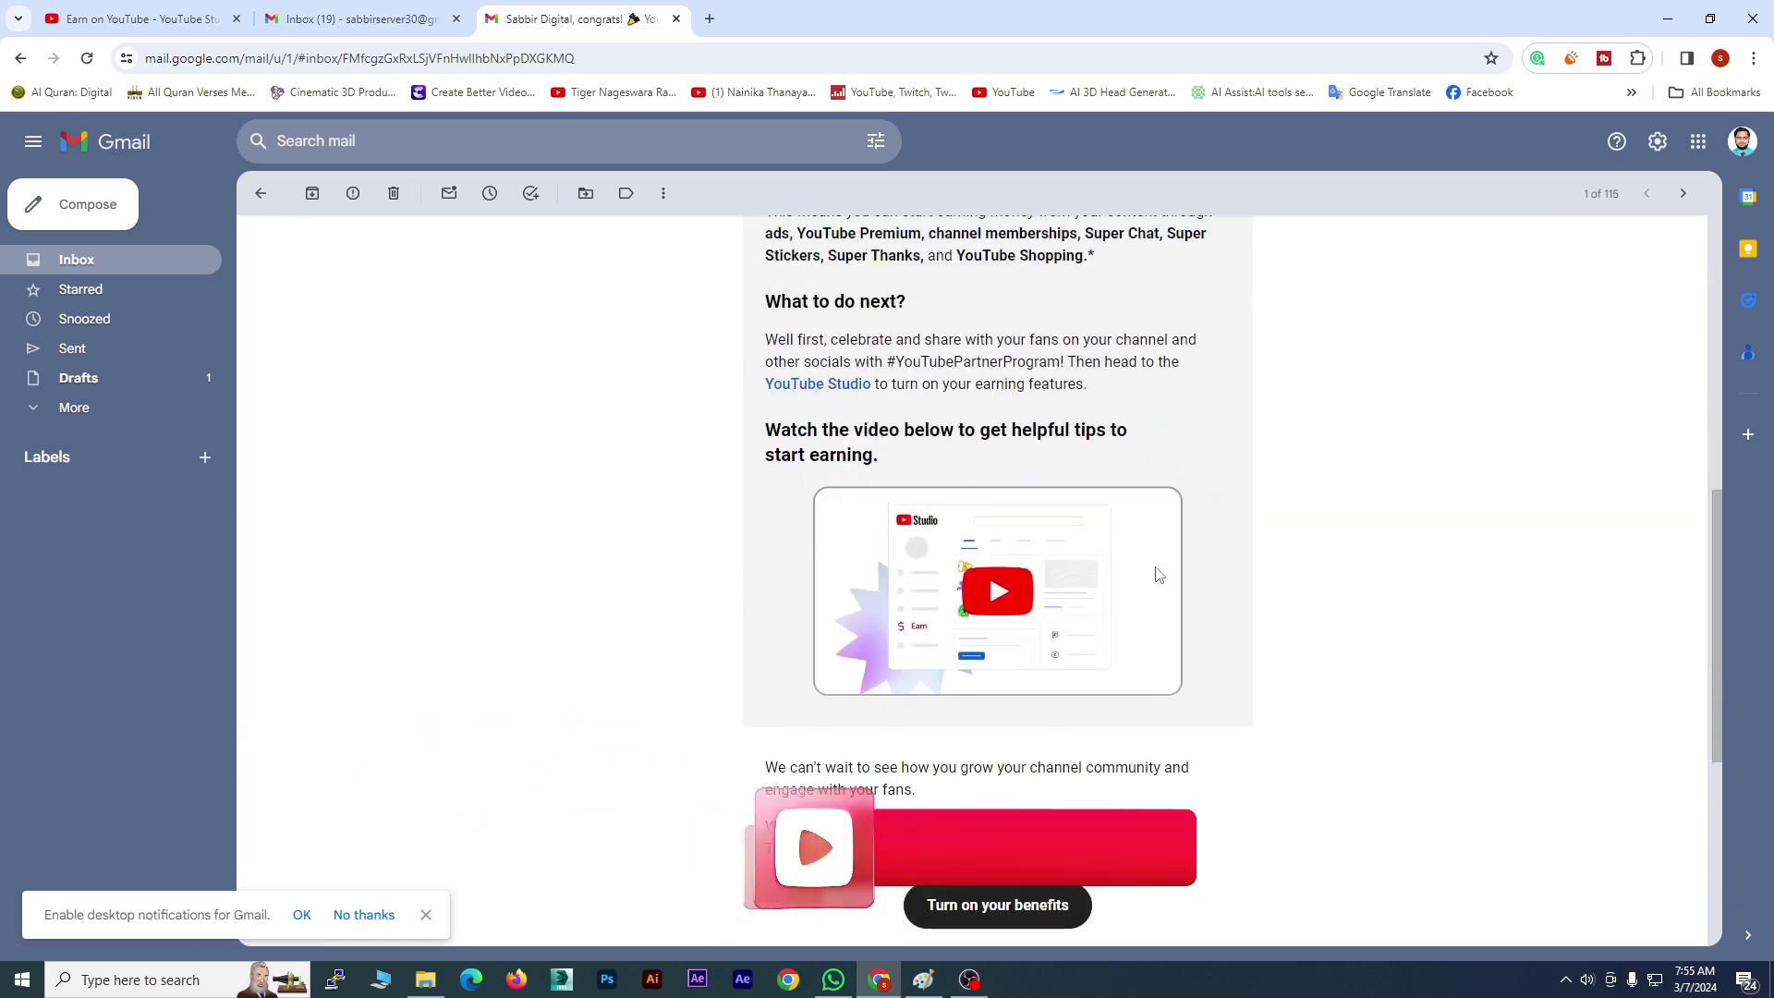
scroll(1154, 586, up, 6)
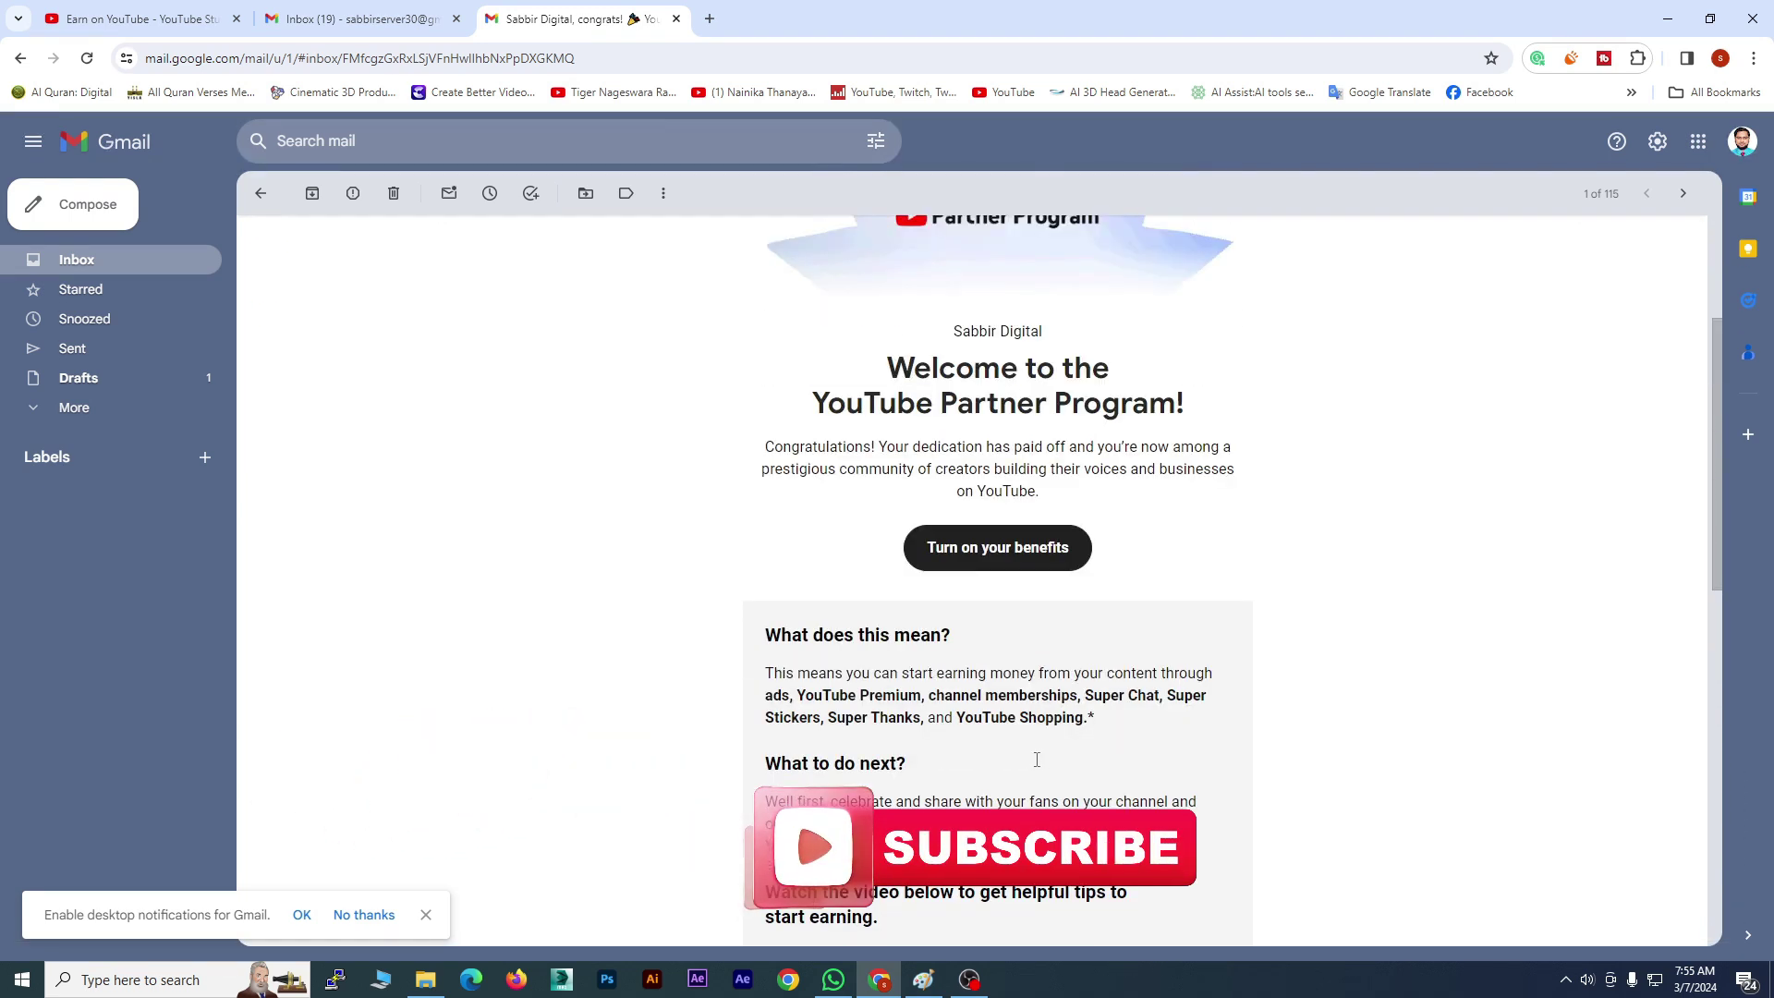
scroll(1507, 447, up, 1)
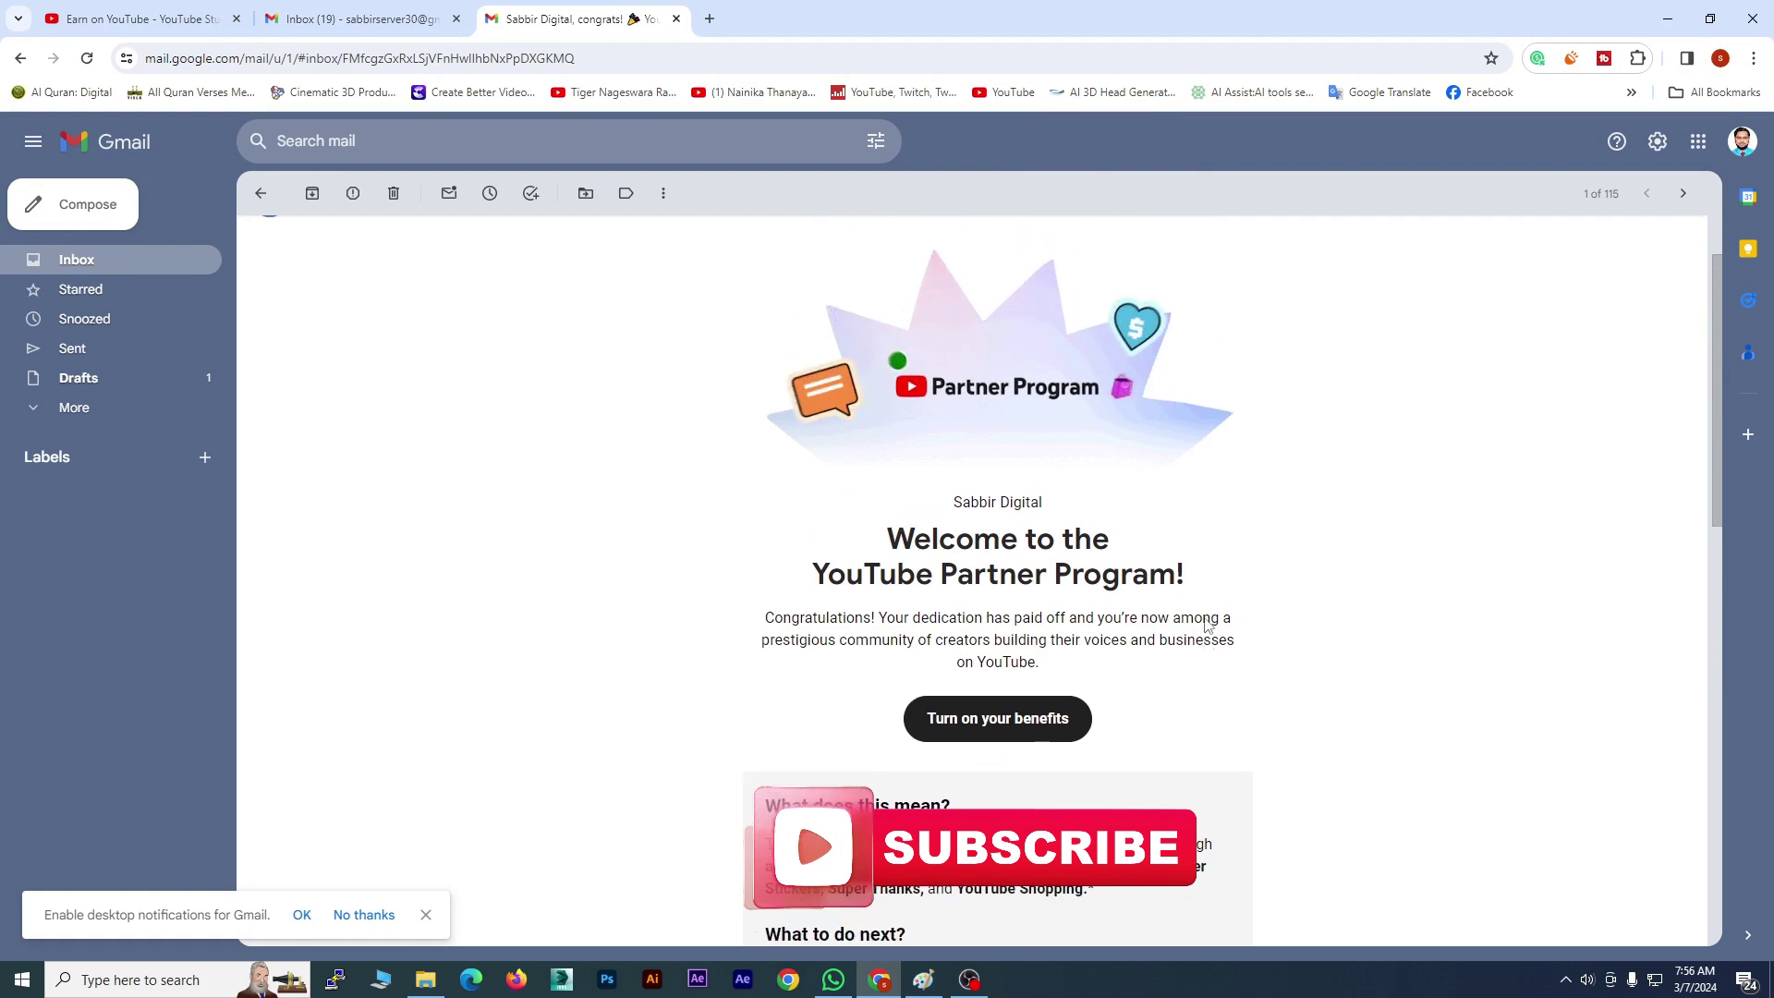
scroll(1507, 447, up, 1)
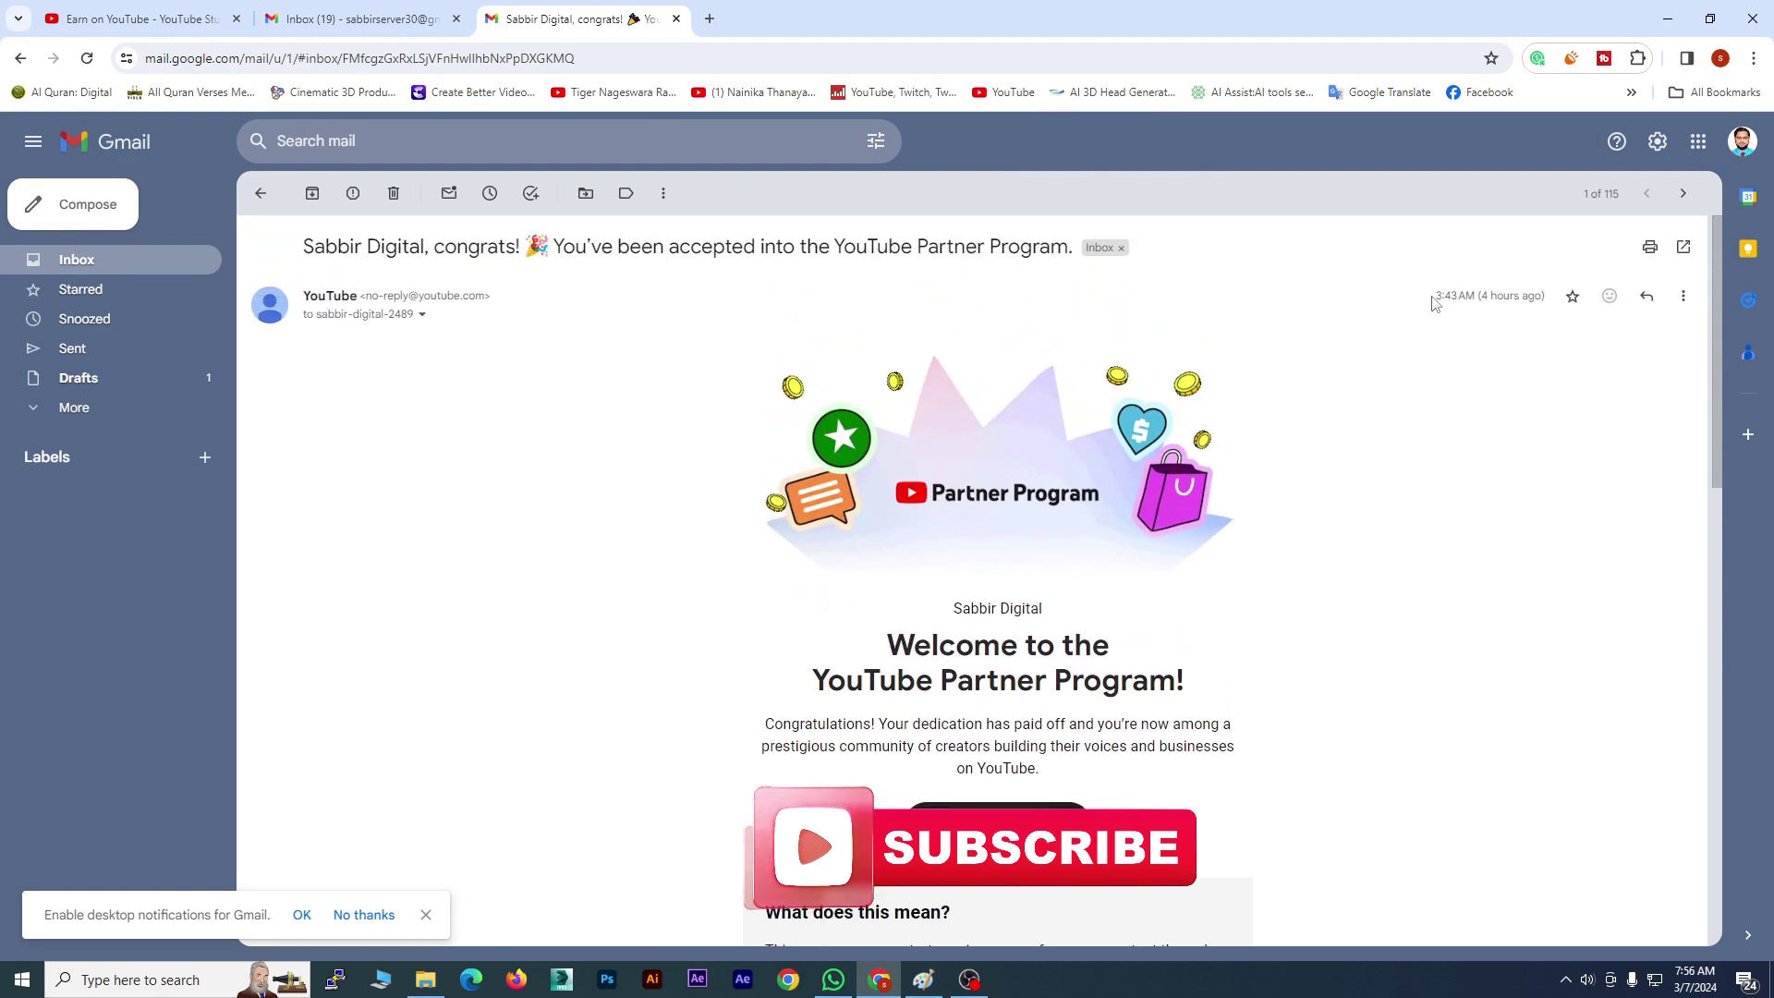